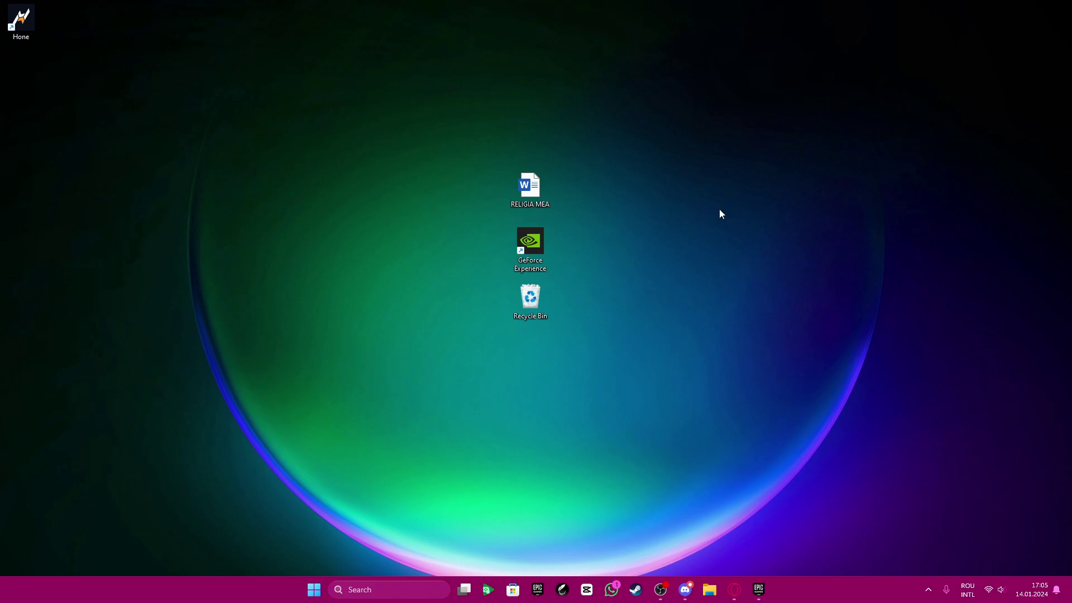
Step: Hide all desktop icons and show them again
{"action": "right_click", "coordinate": [675, 225]}
{"action": "mouse_move", "coordinate": [679, 231]}
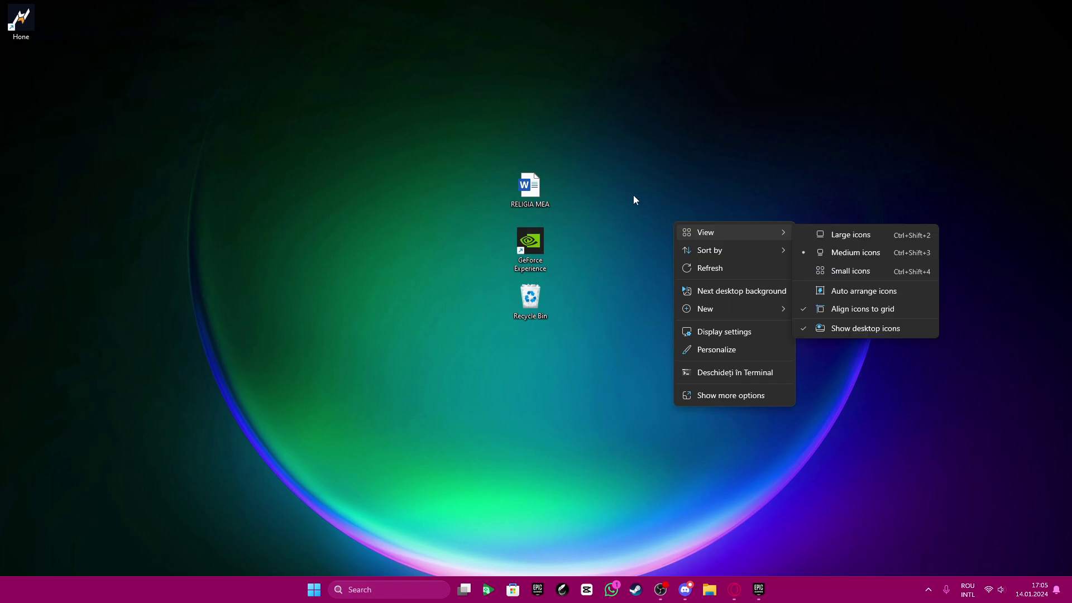
{"action": "left_click", "coordinate": [847, 329]}
{"action": "right_click", "coordinate": [679, 276]}
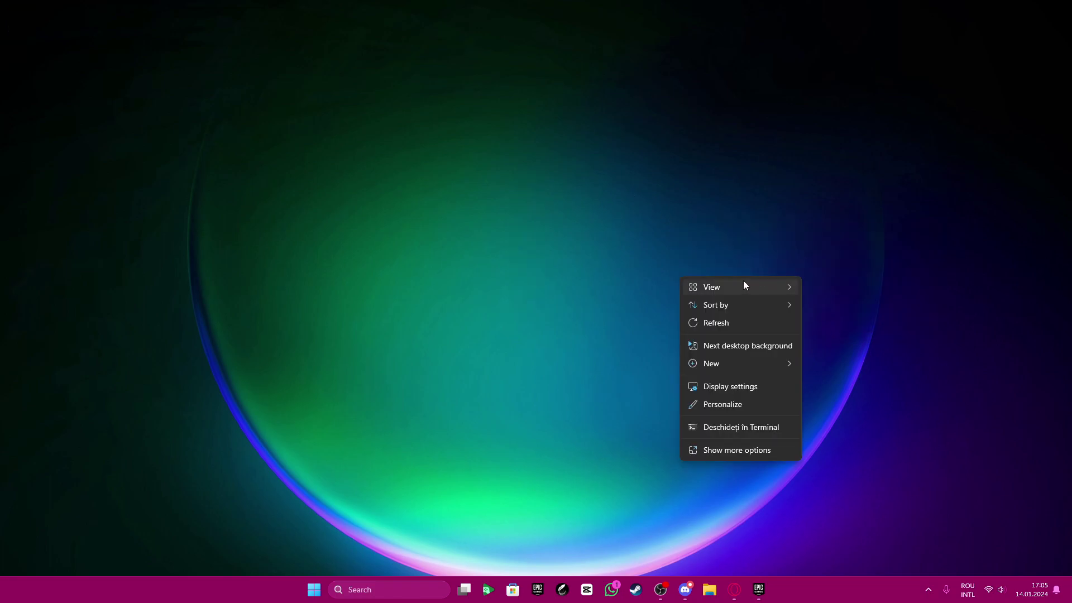
{"action": "mouse_move", "coordinate": [747, 285]}
{"action": "left_click", "coordinate": [851, 383]}
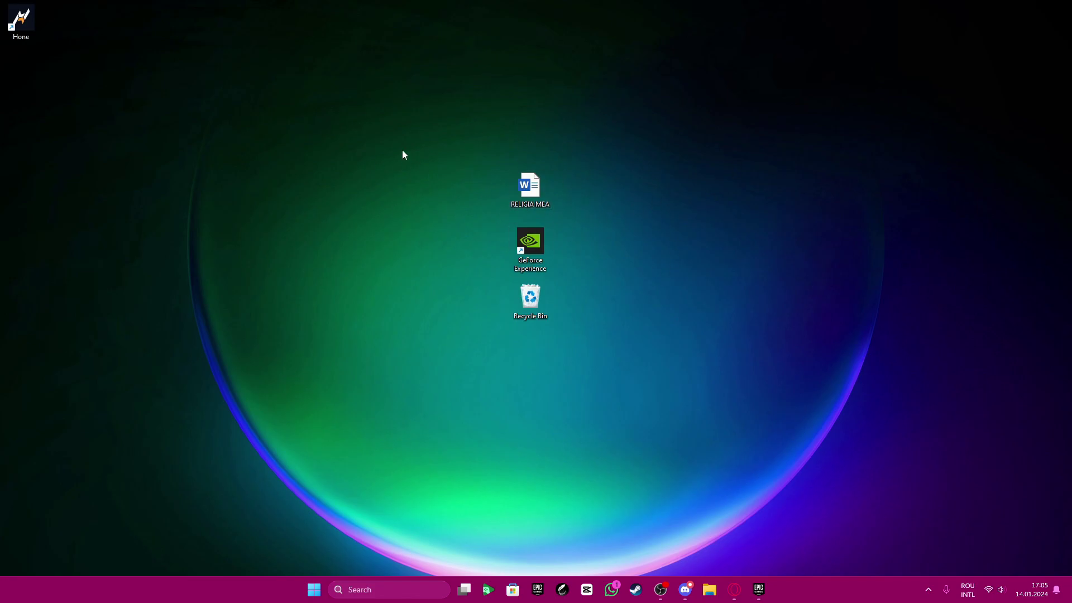
Step: Delete the Hone shortcut from the desktop
{"action": "right_click", "coordinate": [22, 18]}
{"action": "left_click", "coordinate": [128, 32]}
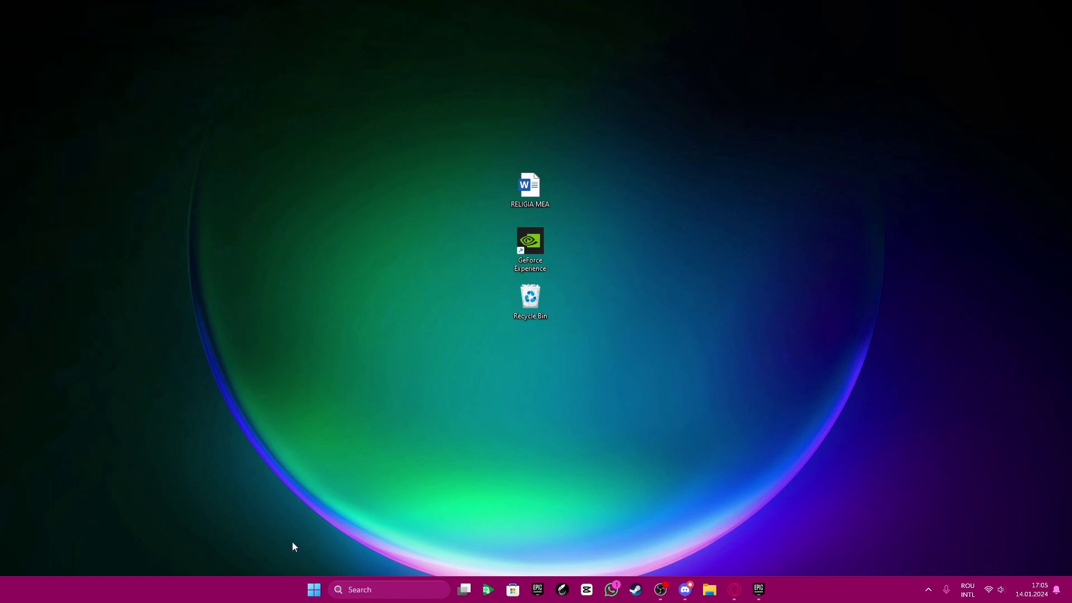
Step: Search Windows for "uninsta" and open Add or remove programs
{"action": "left_click", "coordinate": [382, 590]}
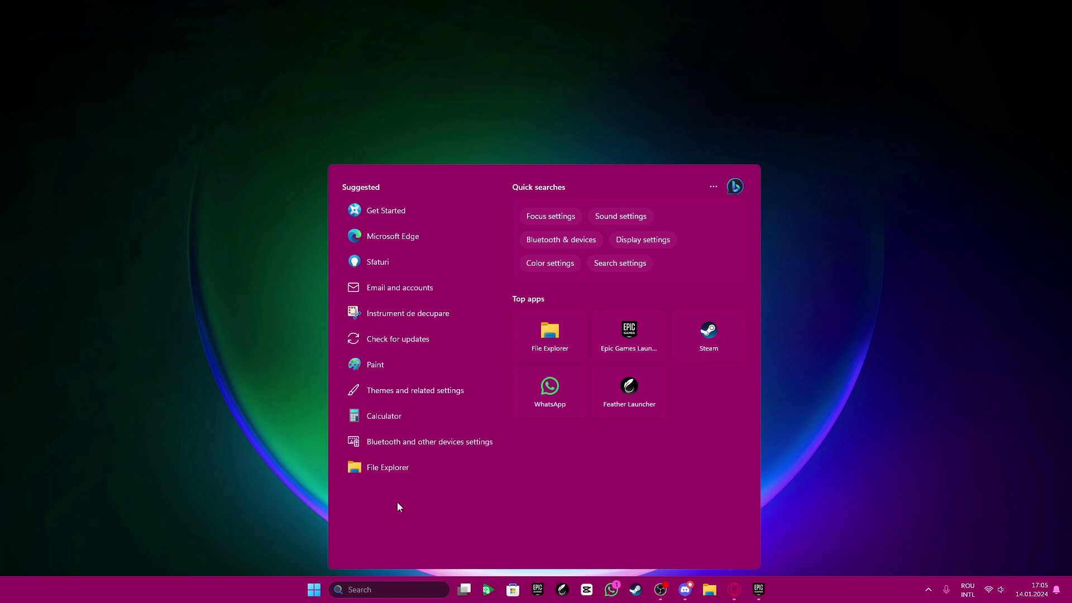
{"action": "type", "text": "un"}
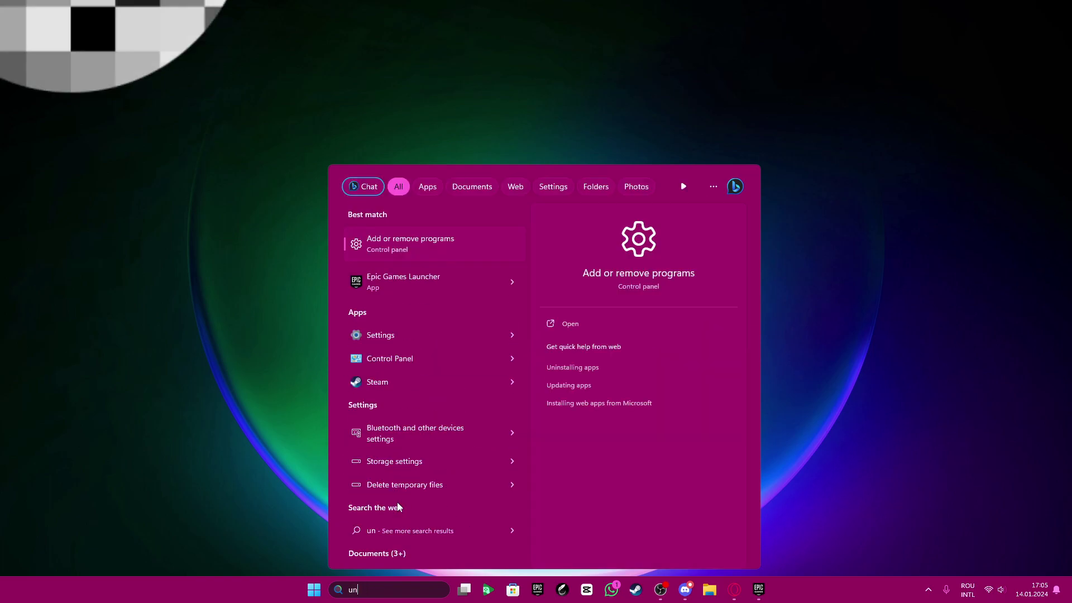
{"action": "type", "text": "insta"}
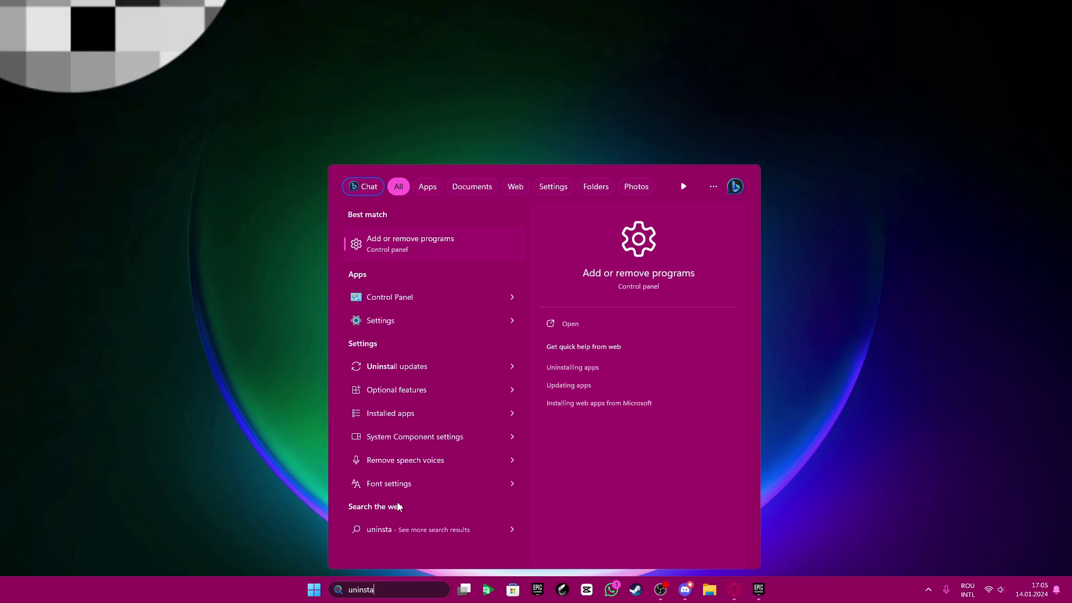
{"action": "left_click", "coordinate": [425, 240]}
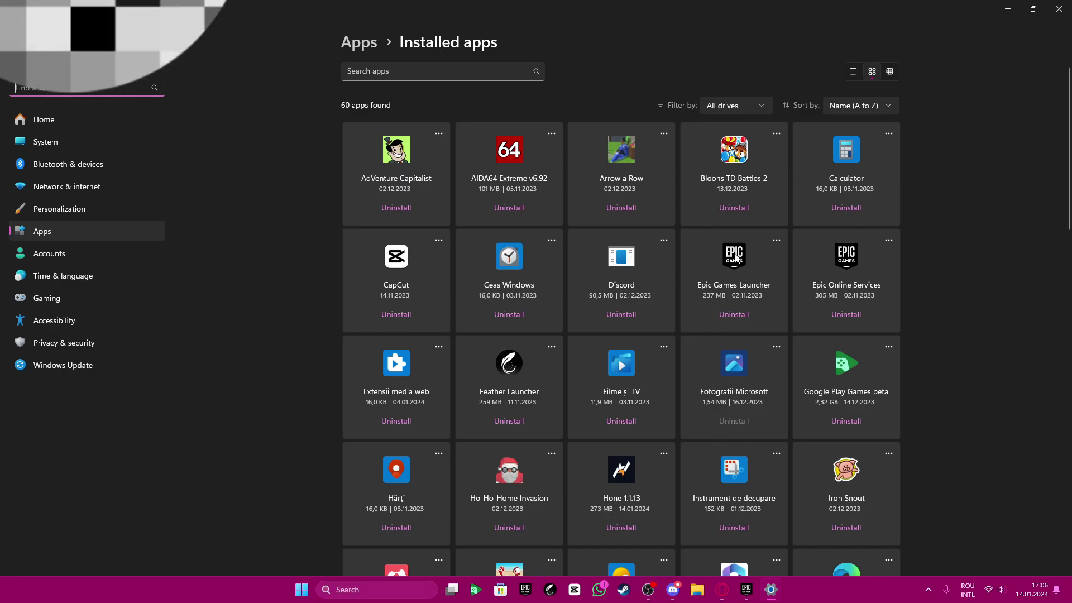
Step: Look through the full list of installed apps for programs worth uninstalling, and close the settings window
{"action": "scroll", "coordinate": [680, 256], "scroll_direction": "down", "scroll_amount": 2}
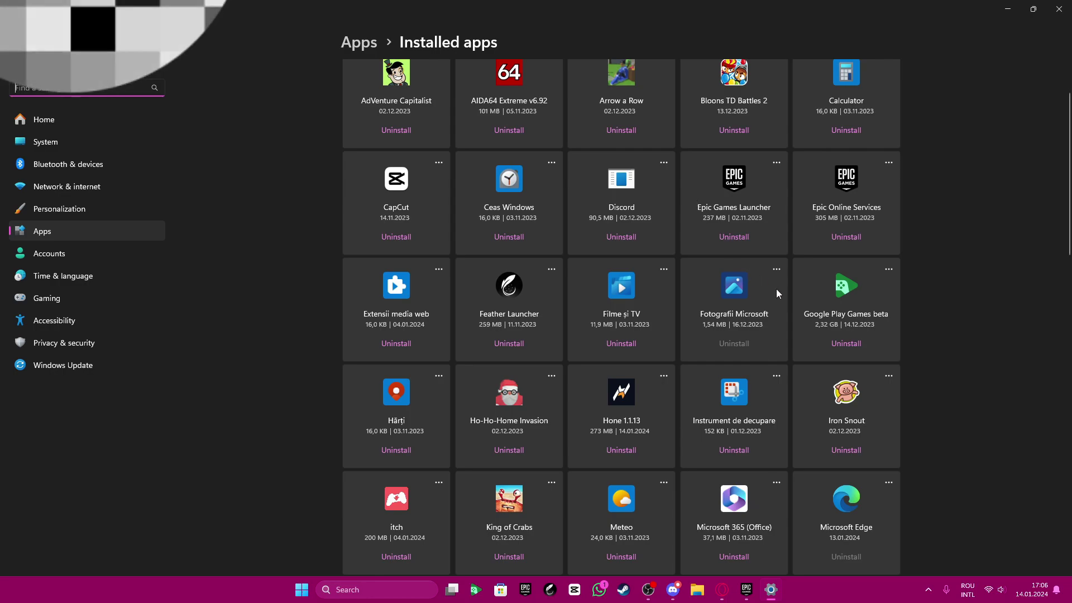
{"action": "scroll", "coordinate": [777, 289], "scroll_direction": "down", "scroll_amount": 6}
{"action": "scroll", "coordinate": [763, 272], "scroll_direction": "up", "scroll_amount": 8}
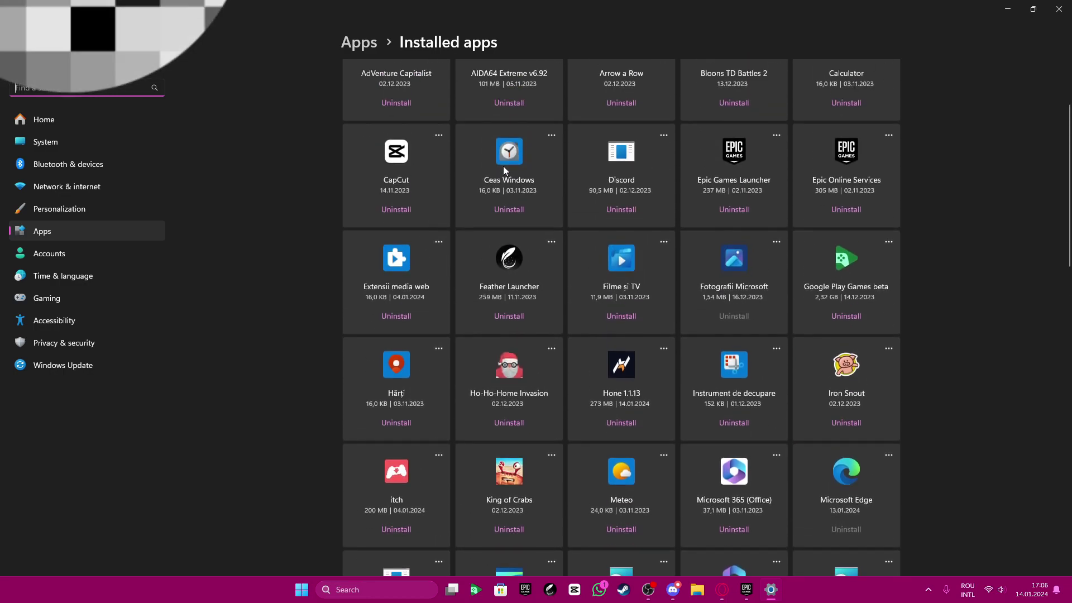
{"action": "scroll", "coordinate": [596, 182], "scroll_direction": "down", "scroll_amount": 10}
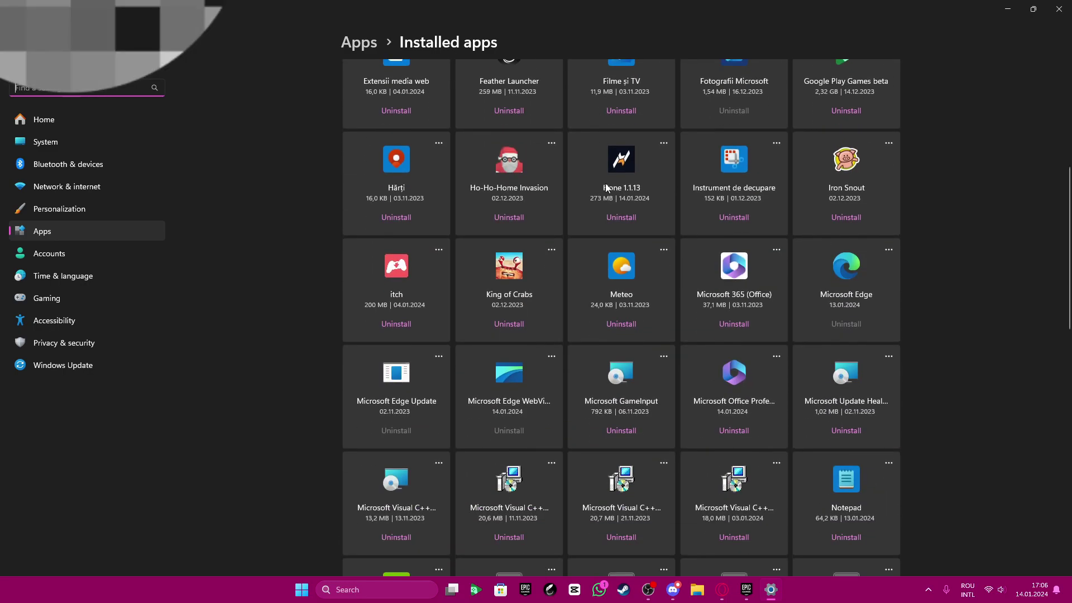
{"action": "scroll", "coordinate": [888, 159], "scroll_direction": "down", "scroll_amount": 5}
{"action": "scroll", "coordinate": [848, 184], "scroll_direction": "up", "scroll_amount": 3}
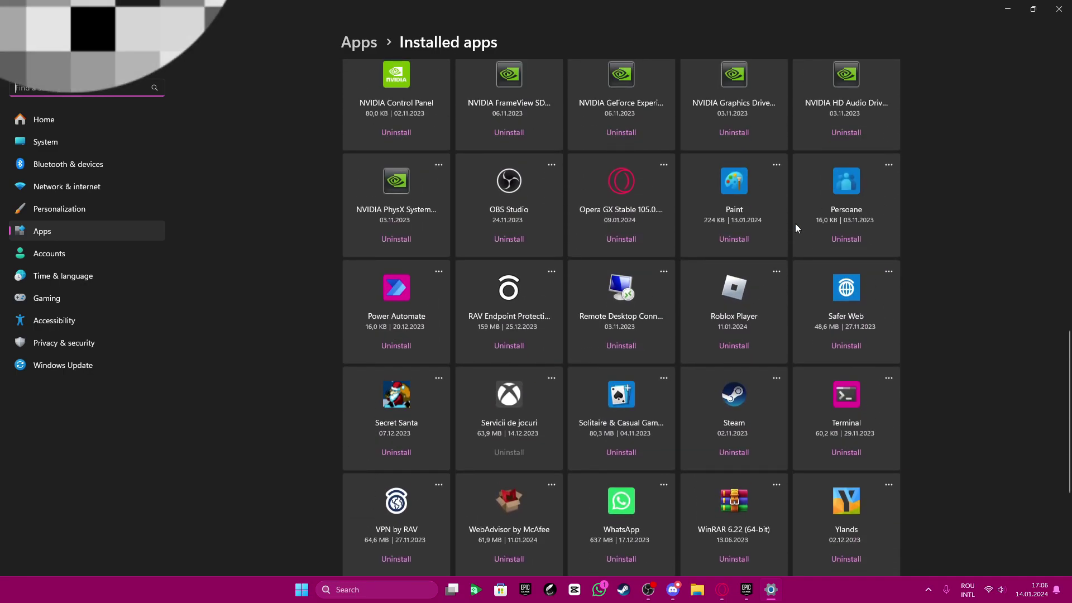
{"action": "scroll", "coordinate": [605, 318], "scroll_direction": "up", "scroll_amount": 6}
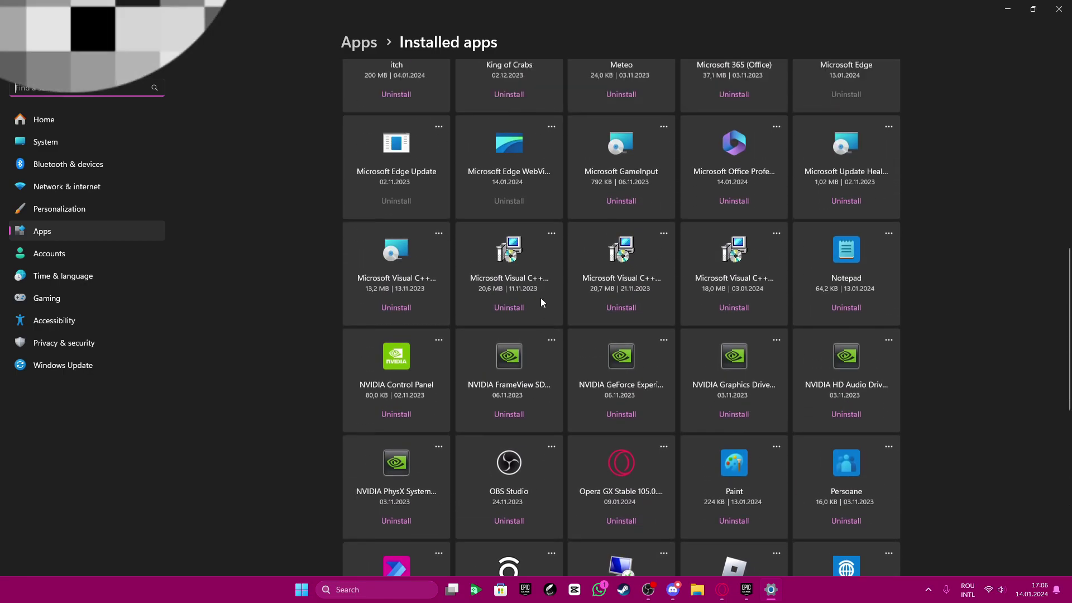
{"action": "scroll", "coordinate": [704, 377], "scroll_direction": "down", "scroll_amount": 4}
{"action": "scroll", "coordinate": [660, 257], "scroll_direction": "down", "scroll_amount": 3}
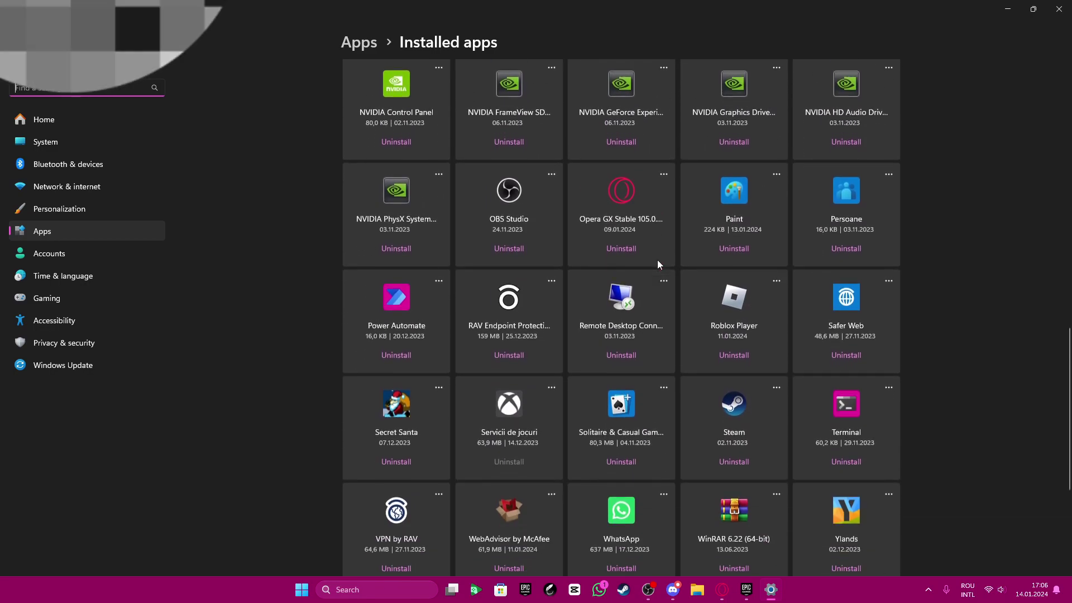
{"action": "scroll", "coordinate": [572, 323], "scroll_direction": "up", "scroll_amount": 12}
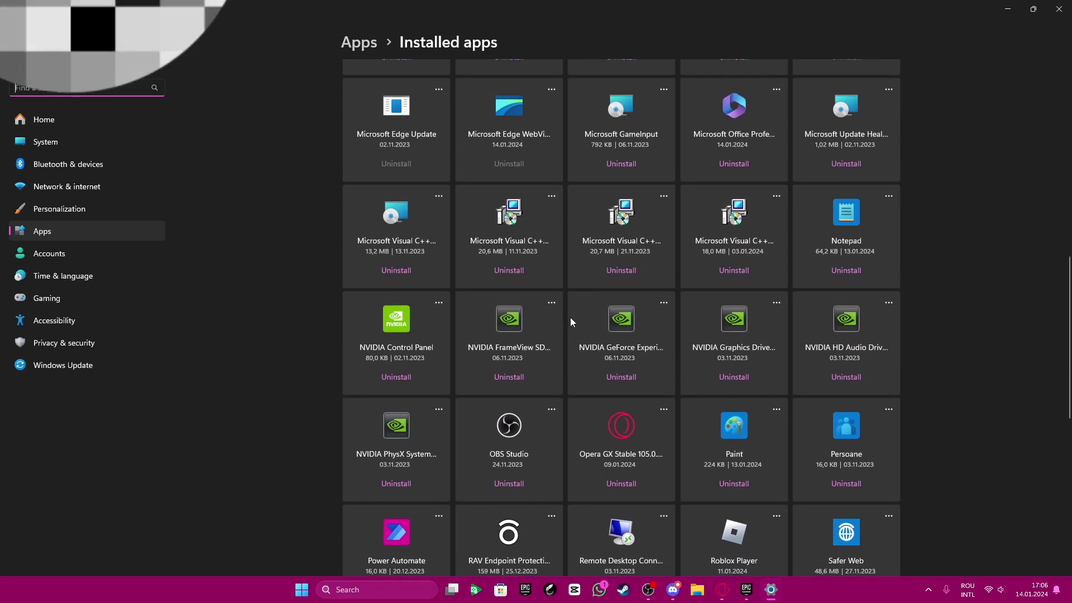
{"action": "scroll", "coordinate": [651, 407], "scroll_direction": "down", "scroll_amount": 3}
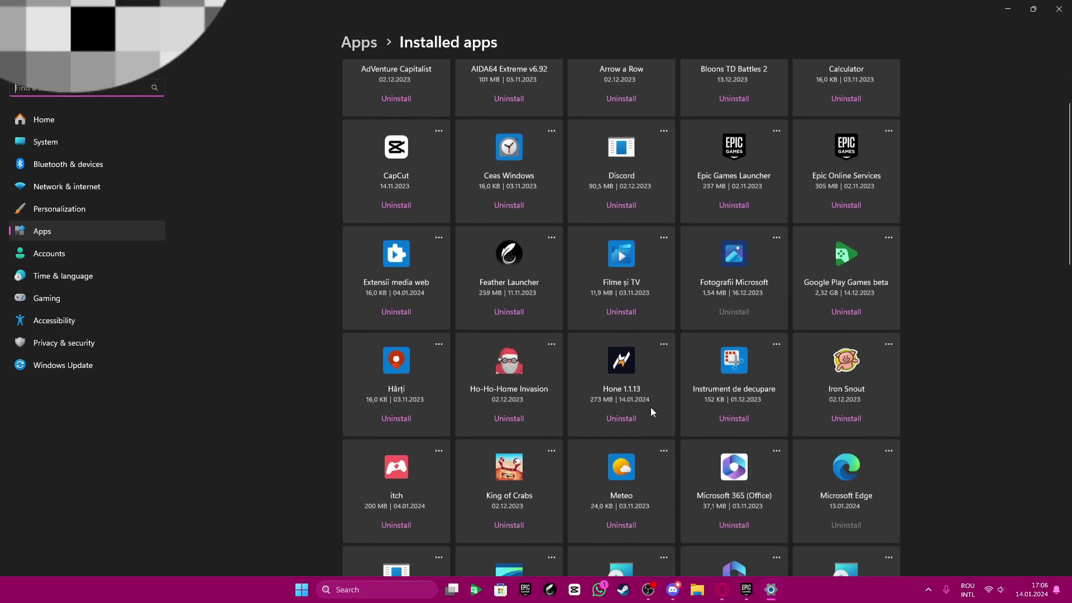
{"action": "scroll", "coordinate": [626, 314], "scroll_direction": "up", "scroll_amount": 3}
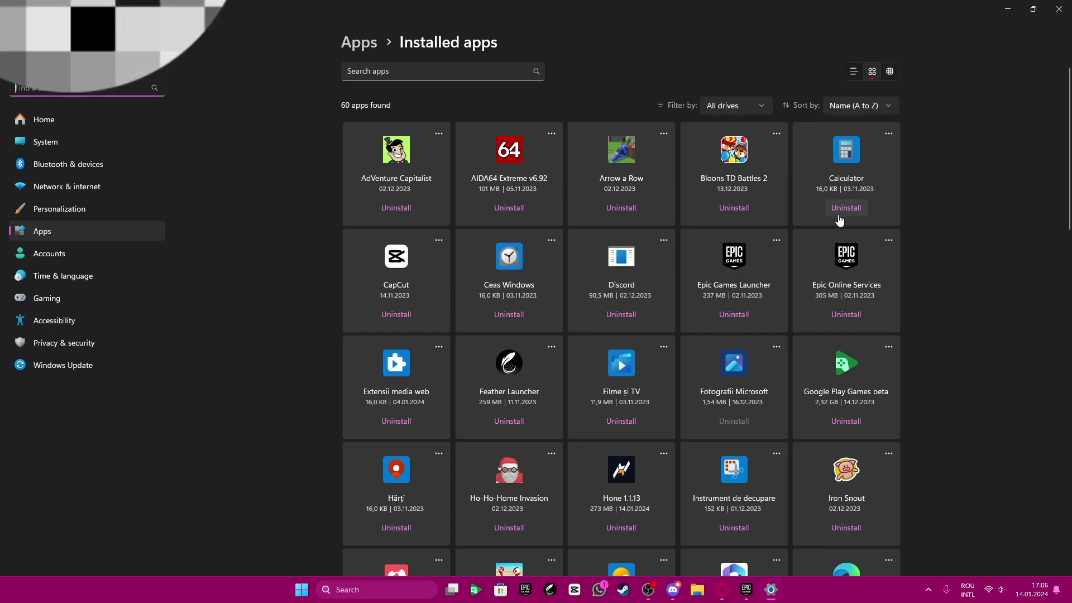
{"action": "scroll", "coordinate": [738, 252], "scroll_direction": "down", "scroll_amount": 4}
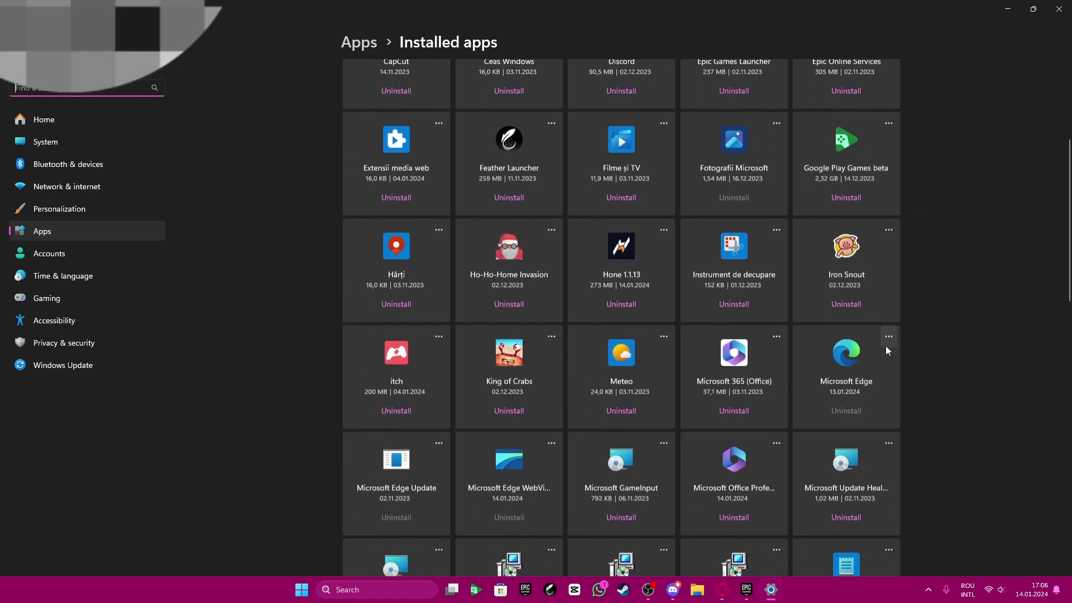
{"action": "scroll", "coordinate": [798, 312], "scroll_direction": "down", "scroll_amount": 5}
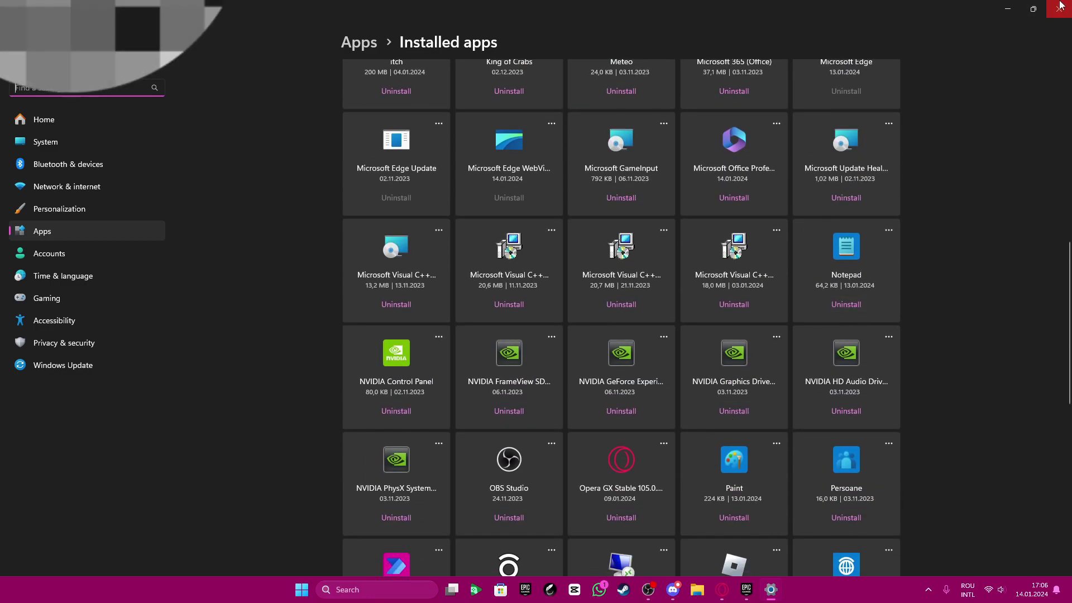
{"action": "left_click", "coordinate": [1060, 6]}
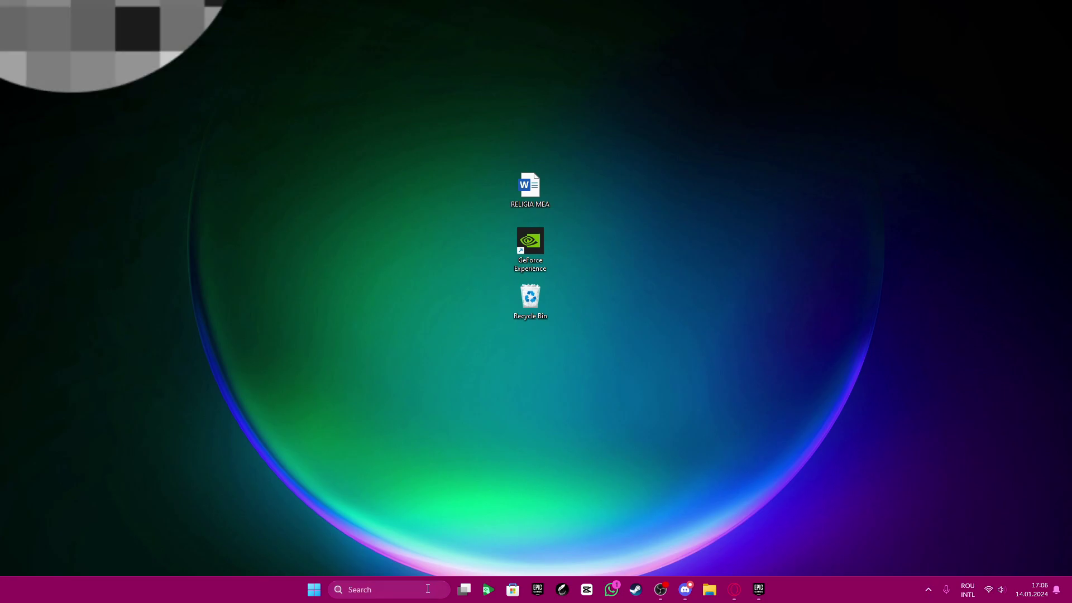
Step: Search Windows for the settings, check the transparency and animation options in Accessibility's Visual effects, and close the window
{"action": "left_click", "coordinate": [371, 590]}
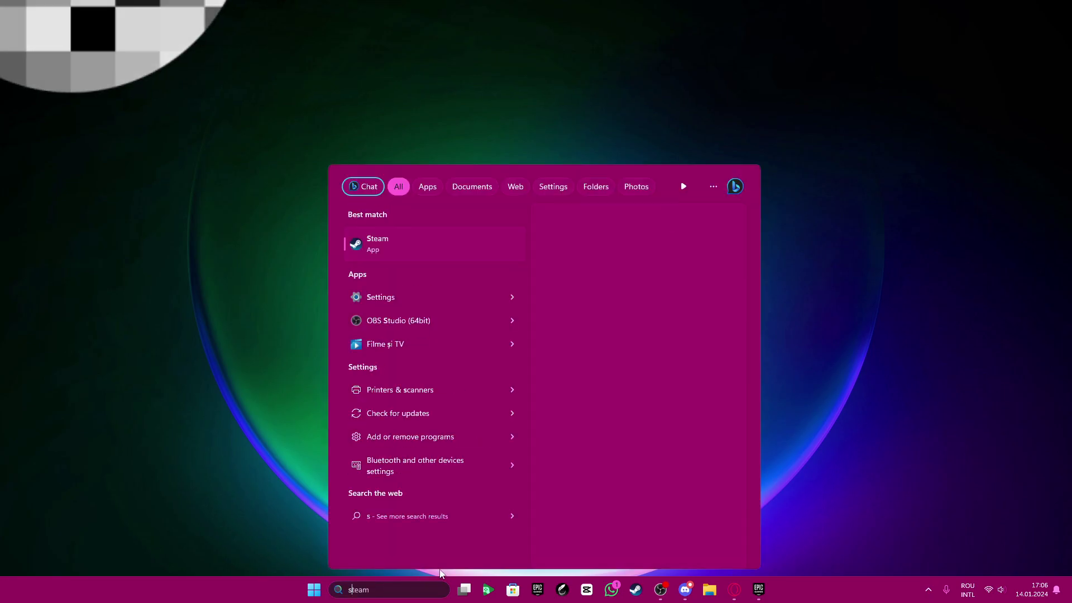
{"action": "type", "text": "settings"}
{"action": "left_click", "coordinate": [397, 242]}
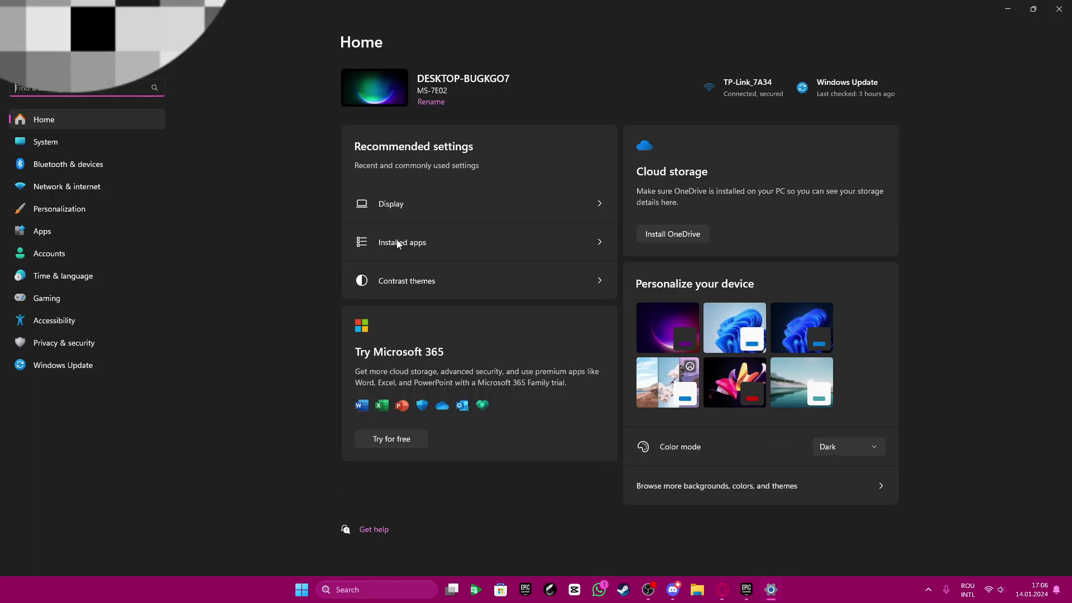
{"action": "left_click", "coordinate": [71, 321]}
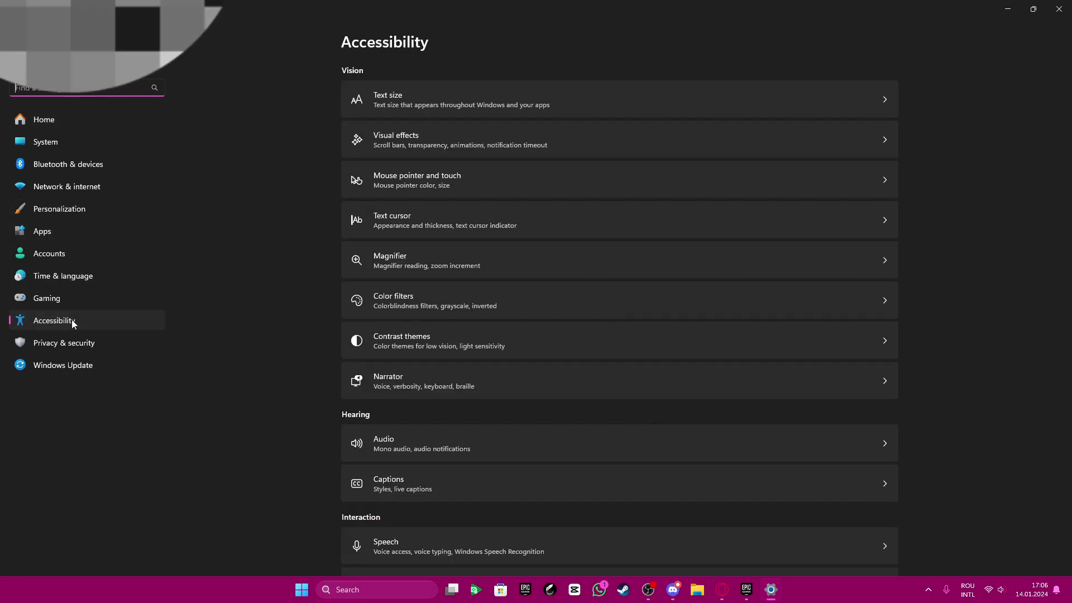
{"action": "left_click", "coordinate": [466, 145]}
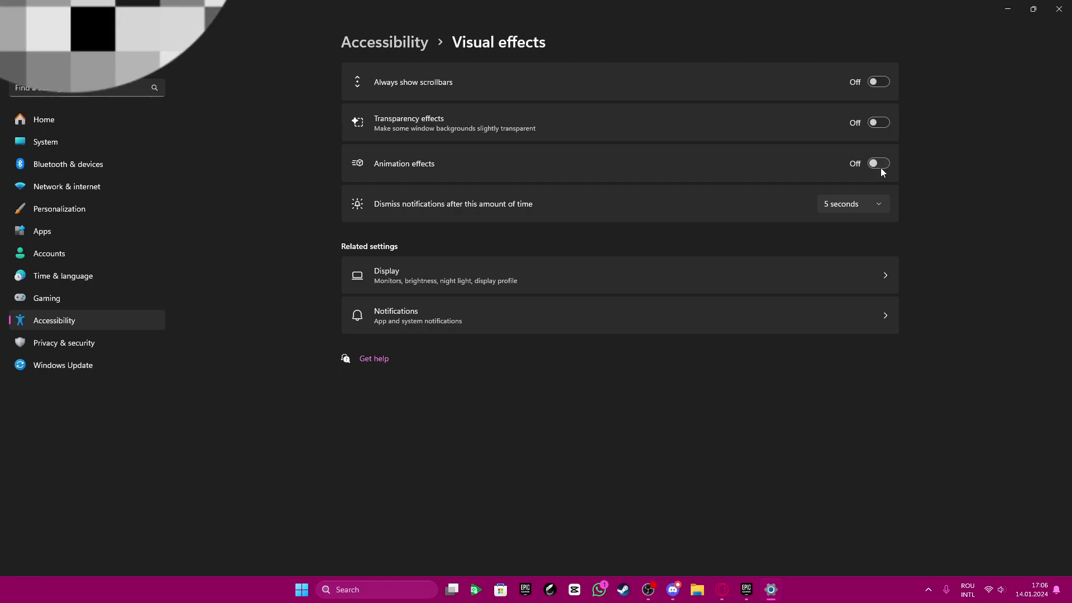
{"action": "left_click", "coordinate": [1060, 9]}
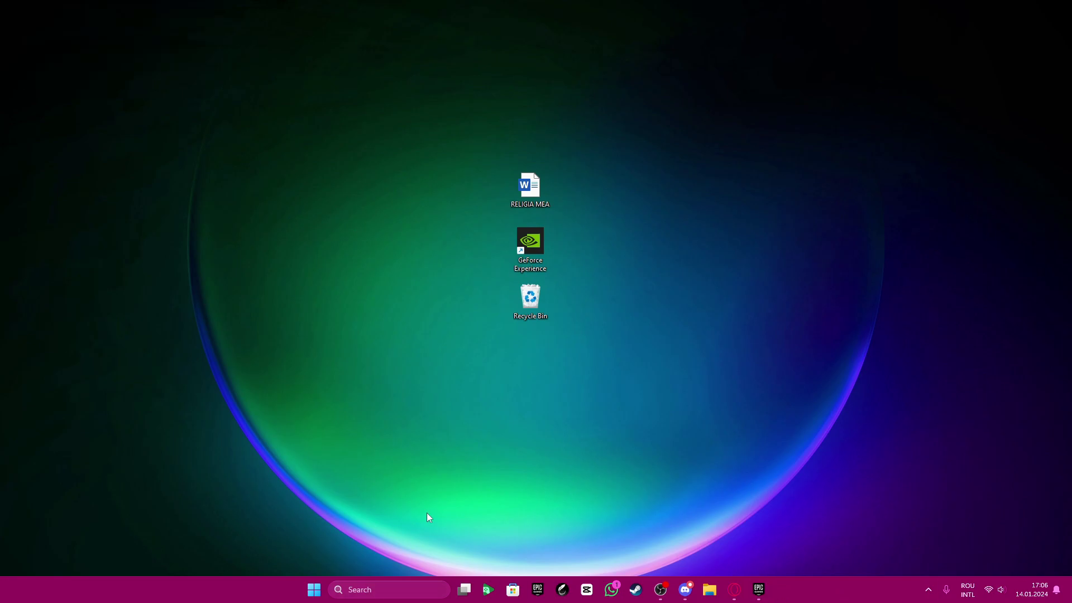
Step: Open Task Manager maximized, review the window management and other options in its settings, and close it
{"action": "right_click", "coordinate": [797, 584]}
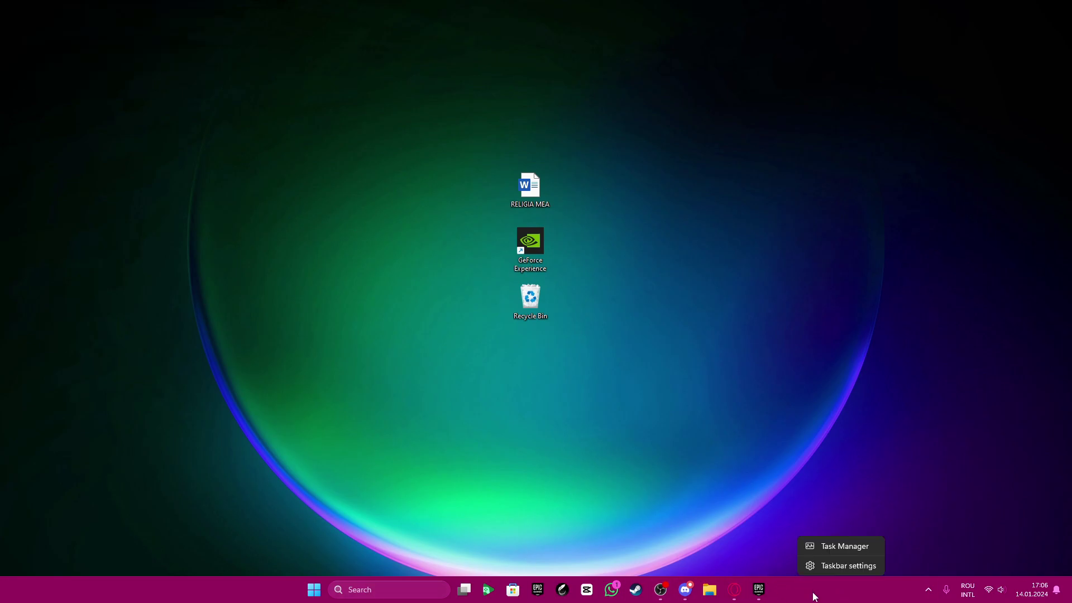
{"action": "left_click", "coordinate": [835, 547]}
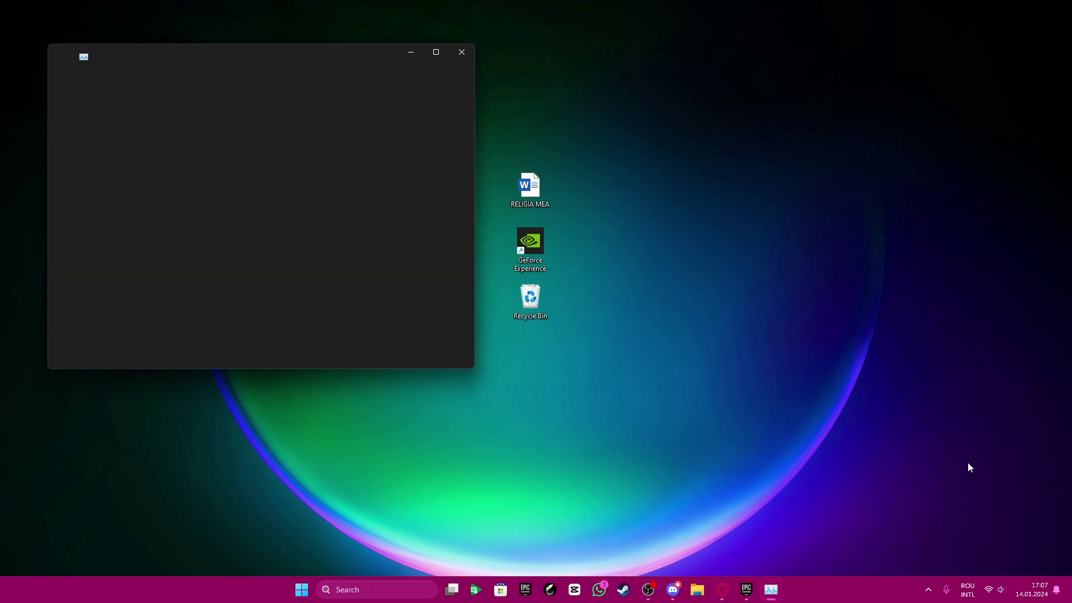
{"action": "left_click", "coordinate": [438, 52]}
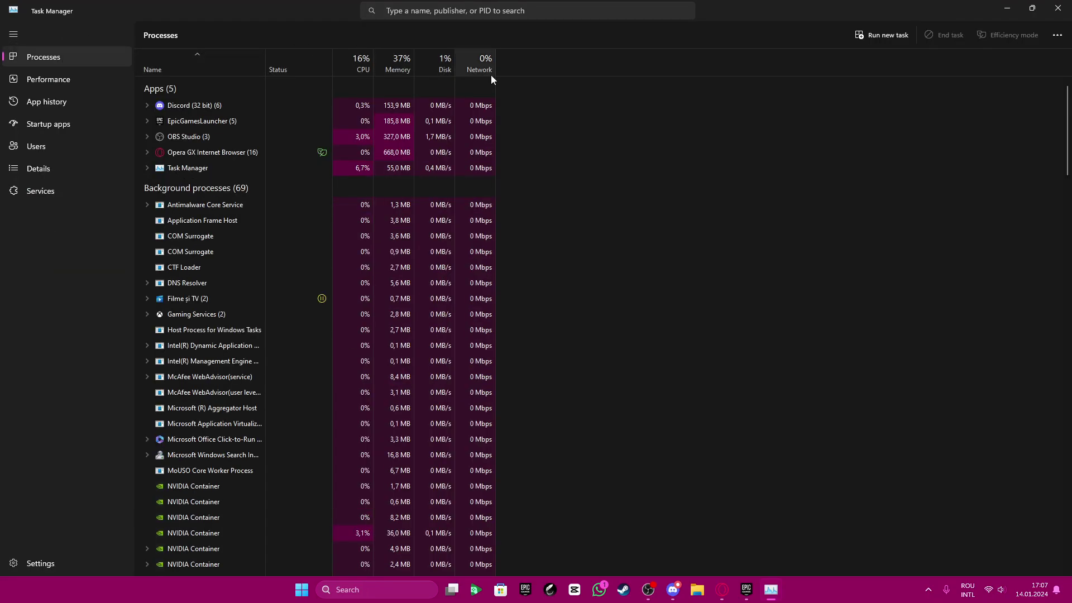
{"action": "left_click", "coordinate": [1058, 34]}
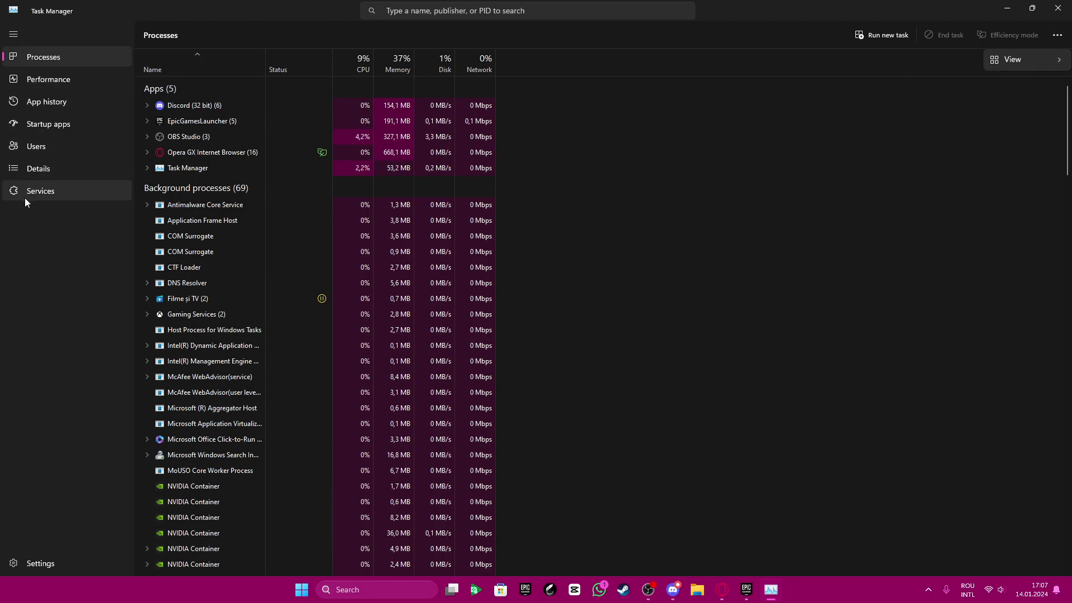
{"action": "left_click", "coordinate": [64, 554]}
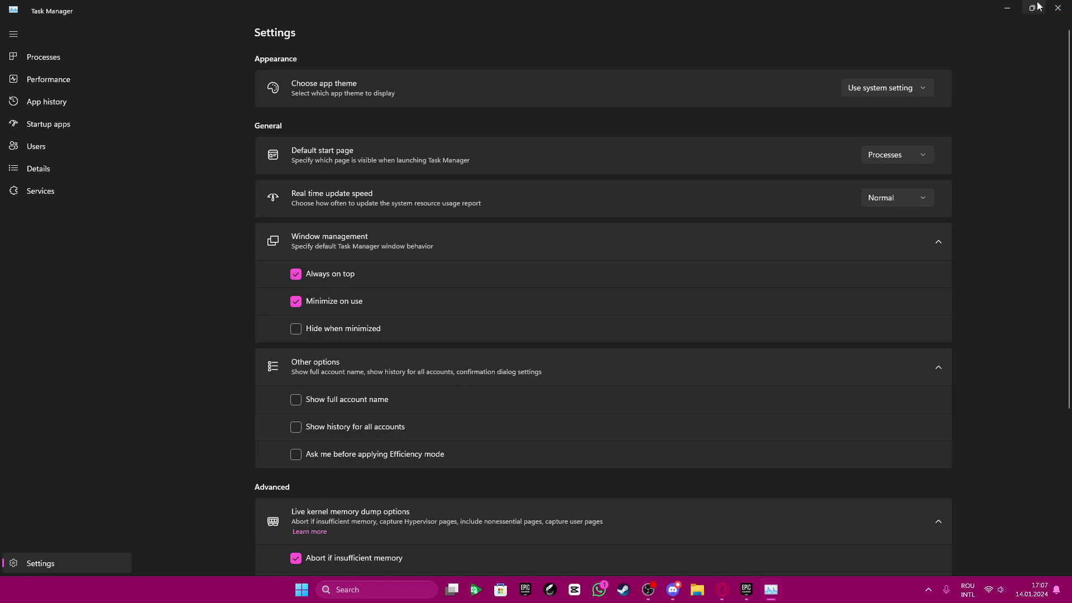
{"action": "left_click", "coordinate": [1059, 8]}
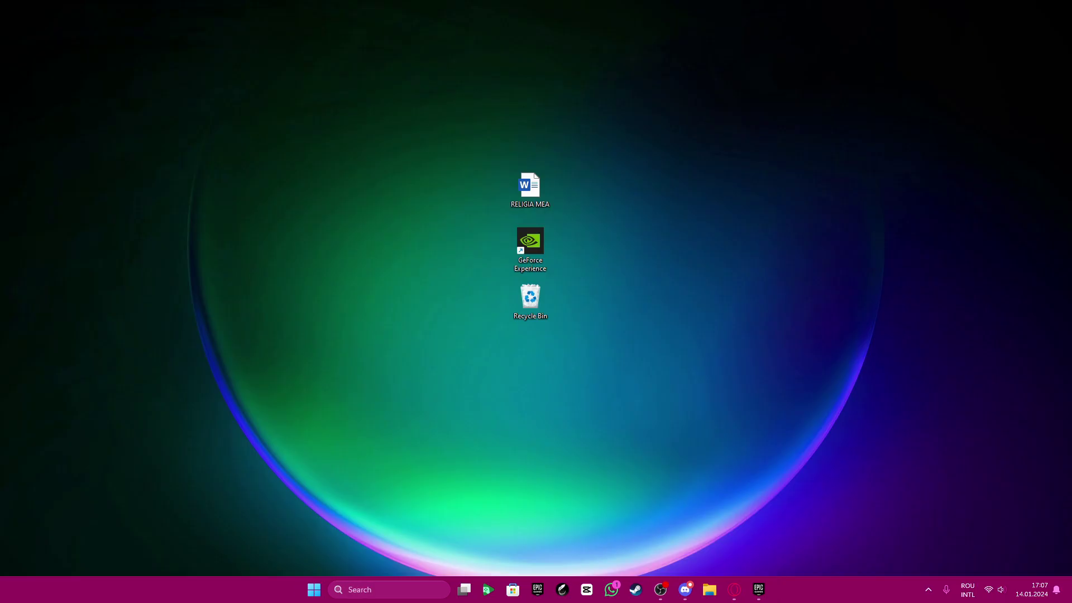
Step: Open Task Manager again and maximize its window
{"action": "right_click", "coordinate": [819, 598]}
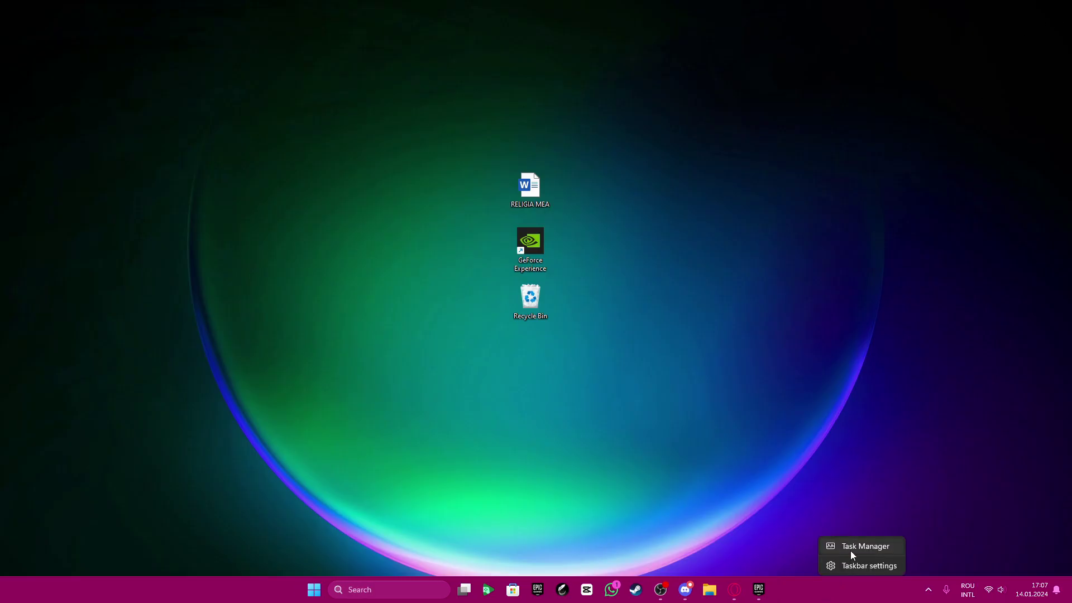
{"action": "left_click", "coordinate": [851, 551]}
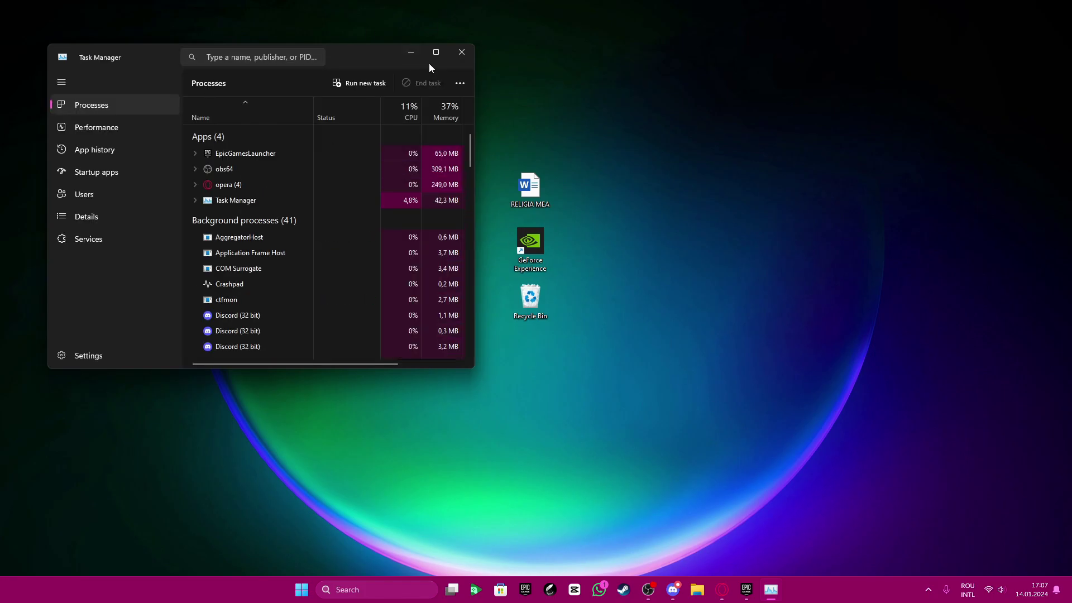
{"action": "left_click", "coordinate": [435, 54]}
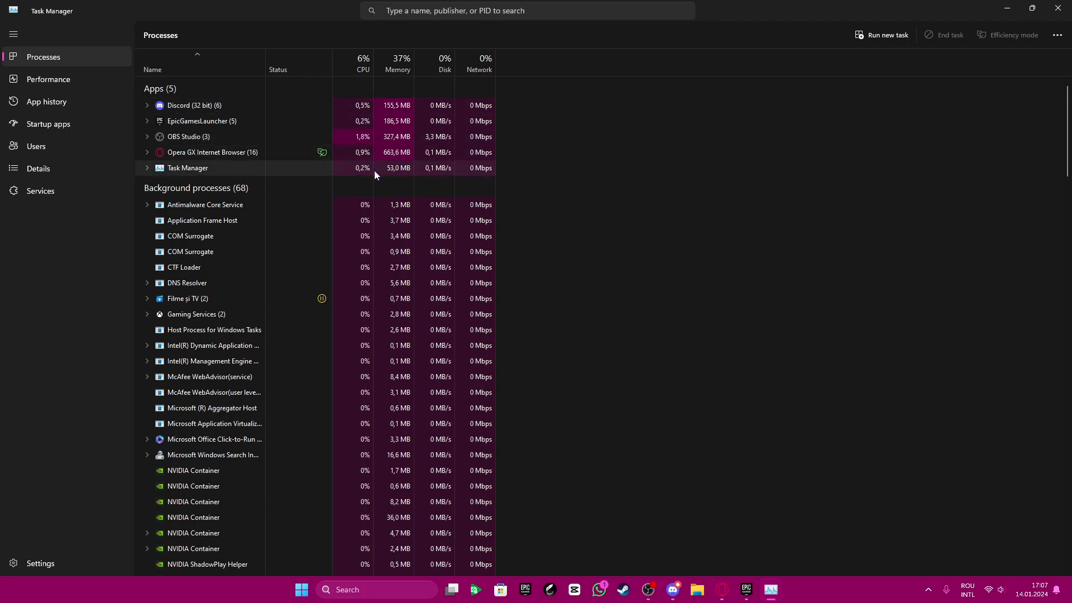
Step: Turn on Efficiency mode for the two expandable NVIDIA Container background processes
{"action": "scroll", "coordinate": [382, 145], "scroll_direction": "down", "scroll_amount": 4}
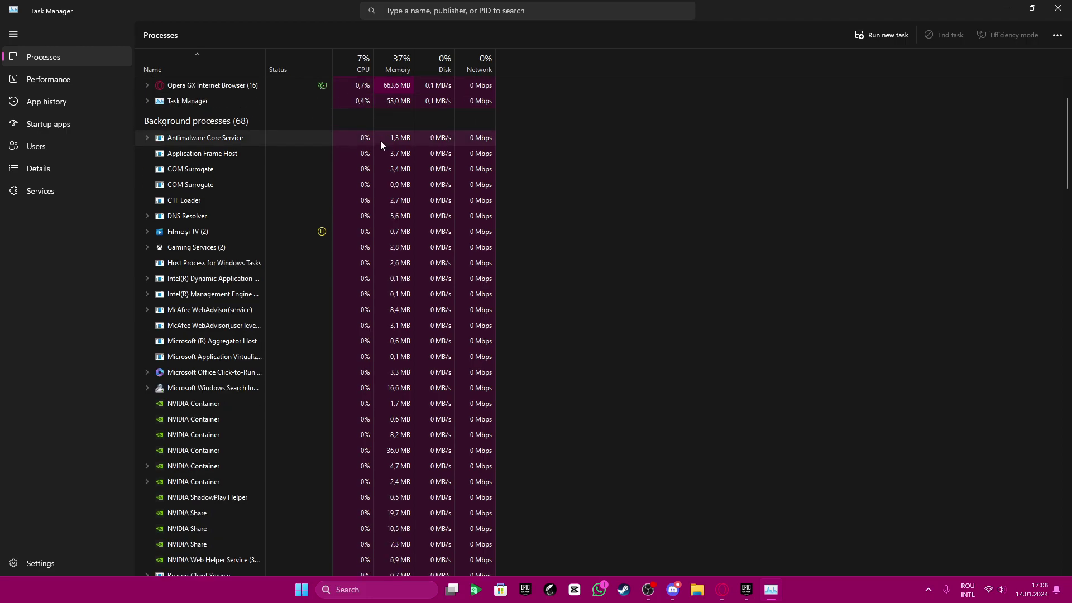
{"action": "scroll", "coordinate": [402, 207], "scroll_direction": "down", "scroll_amount": 3}
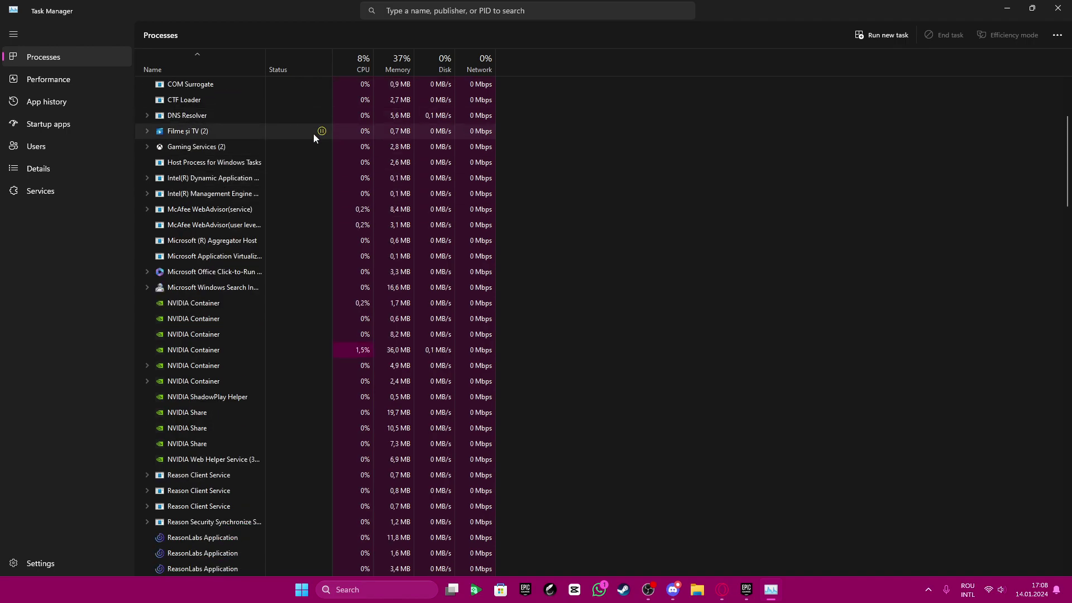
{"action": "scroll", "coordinate": [313, 134], "scroll_direction": "down", "scroll_amount": 1}
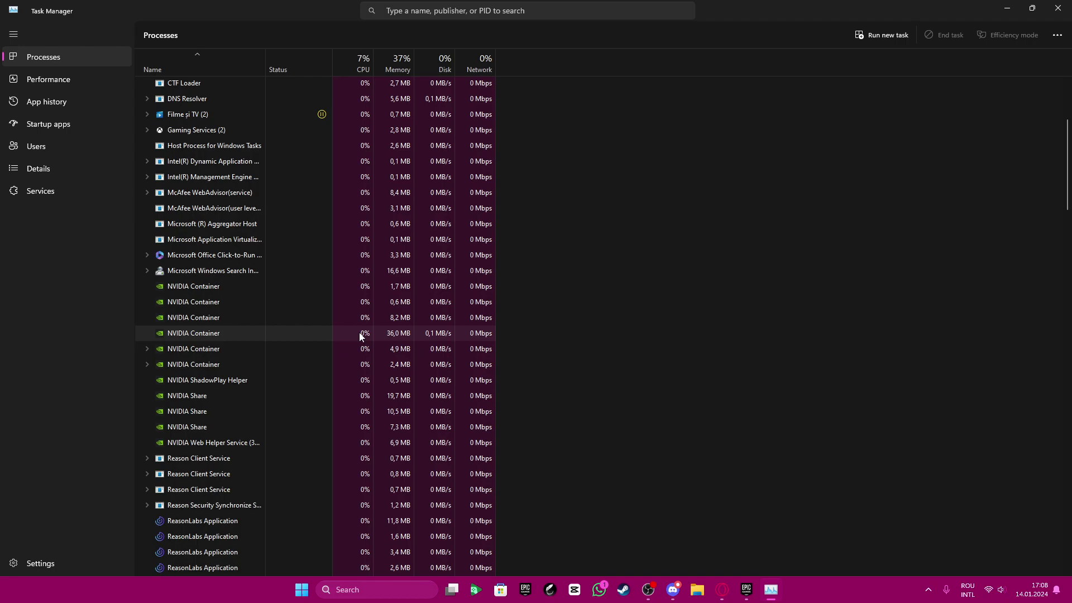
{"action": "scroll", "coordinate": [360, 335], "scroll_direction": "down", "scroll_amount": 7}
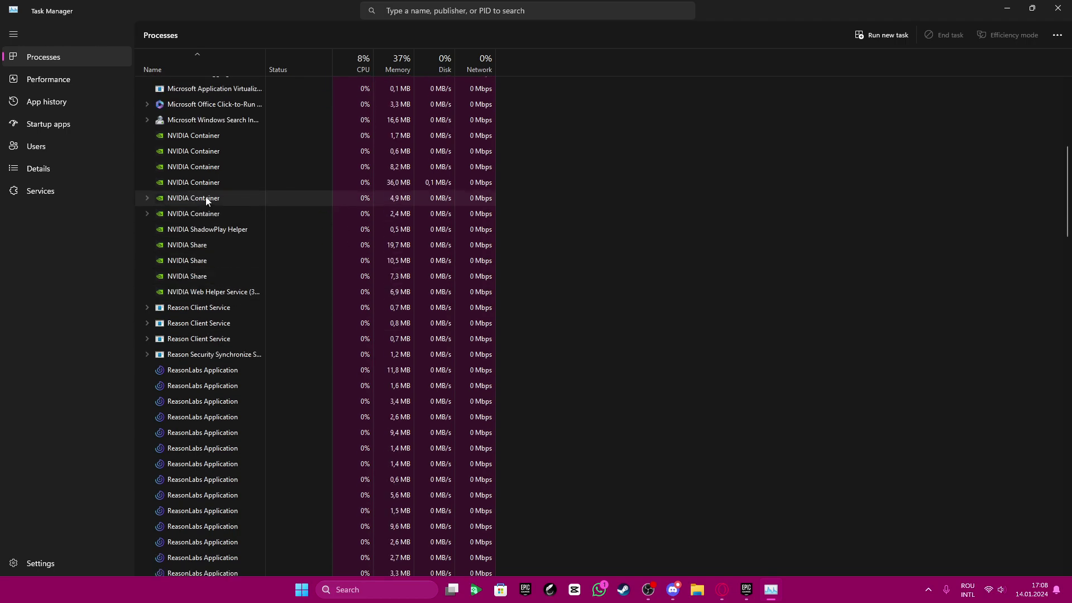
{"action": "right_click", "coordinate": [267, 200]}
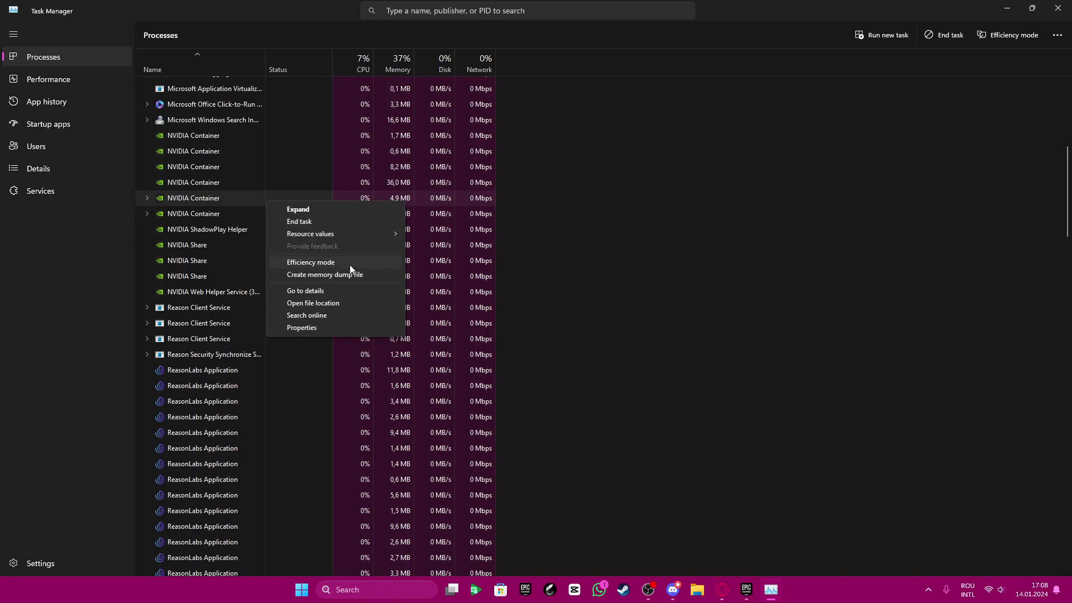
{"action": "left_click", "coordinate": [349, 265]}
{"action": "right_click", "coordinate": [296, 215]}
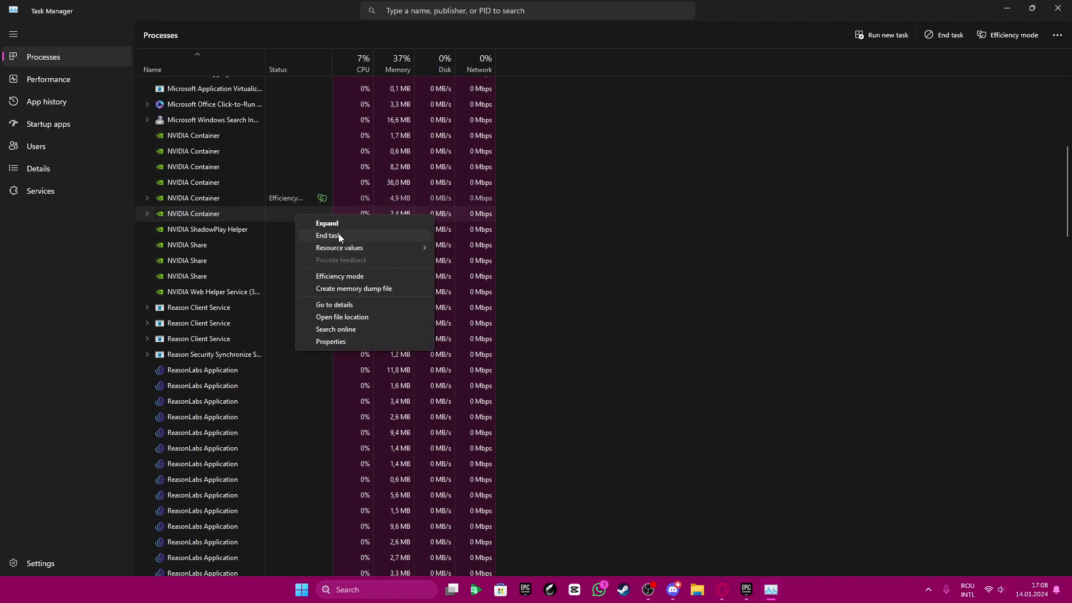
{"action": "left_click", "coordinate": [349, 277]}
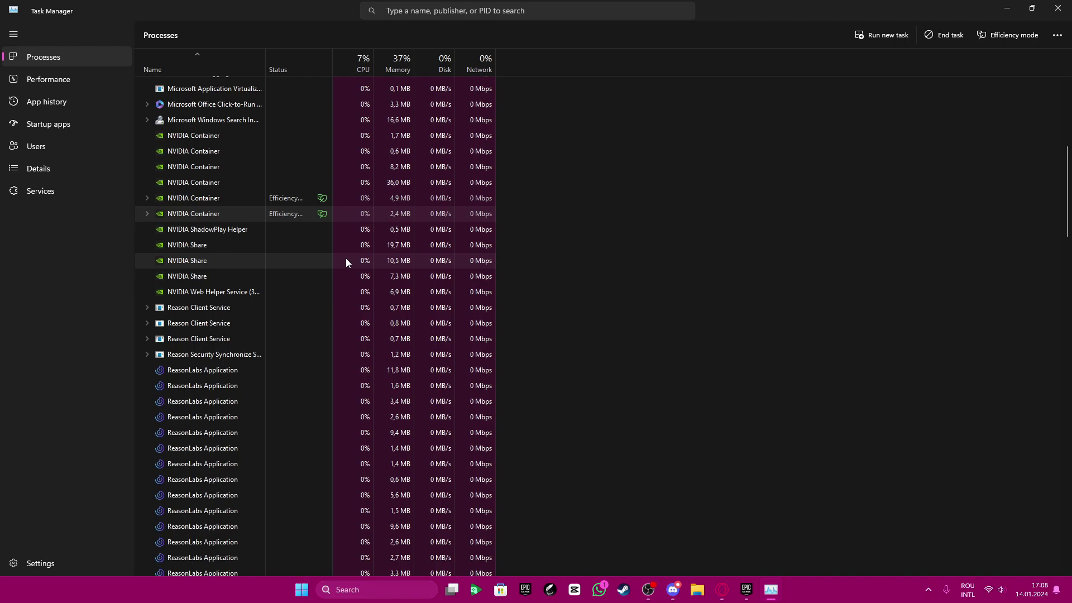
Step: Look through the remaining background and Windows processes for other candidates to limit
{"action": "scroll", "coordinate": [347, 259], "scroll_direction": "down", "scroll_amount": 5}
{"action": "scroll", "coordinate": [351, 252], "scroll_direction": "down", "scroll_amount": 10}
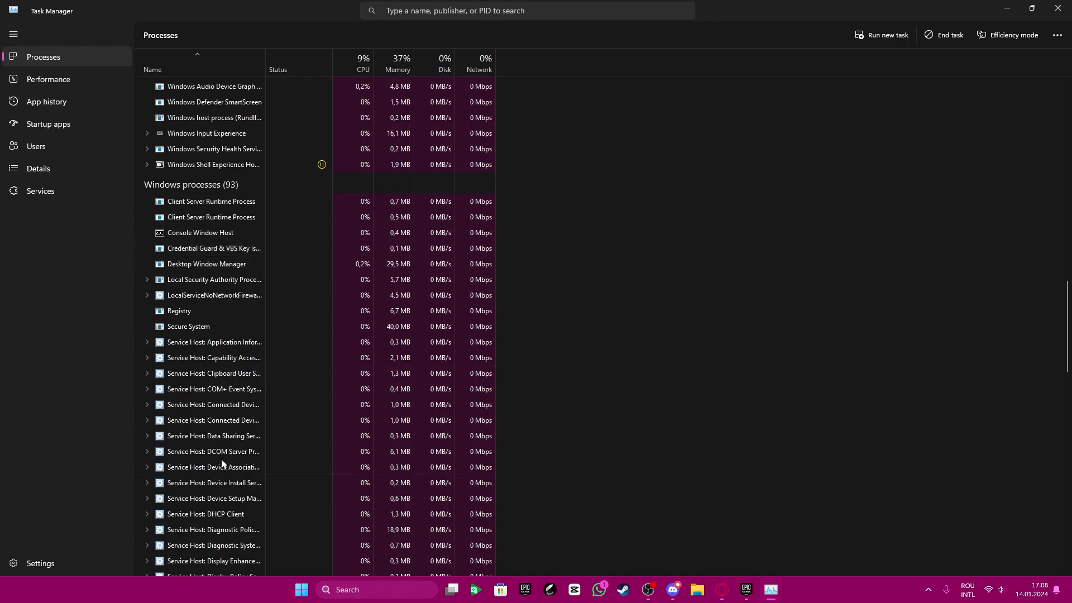
{"action": "scroll", "coordinate": [336, 442], "scroll_direction": "up", "scroll_amount": 1}
{"action": "scroll", "coordinate": [363, 436], "scroll_direction": "up", "scroll_amount": 7}
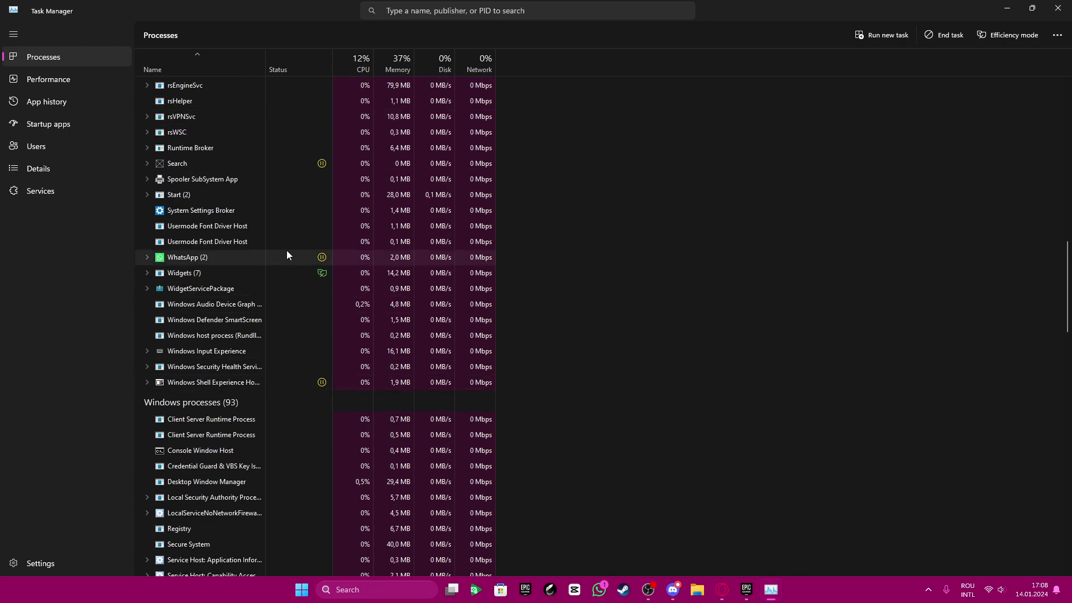
{"action": "scroll", "coordinate": [256, 175], "scroll_direction": "up", "scroll_amount": 3}
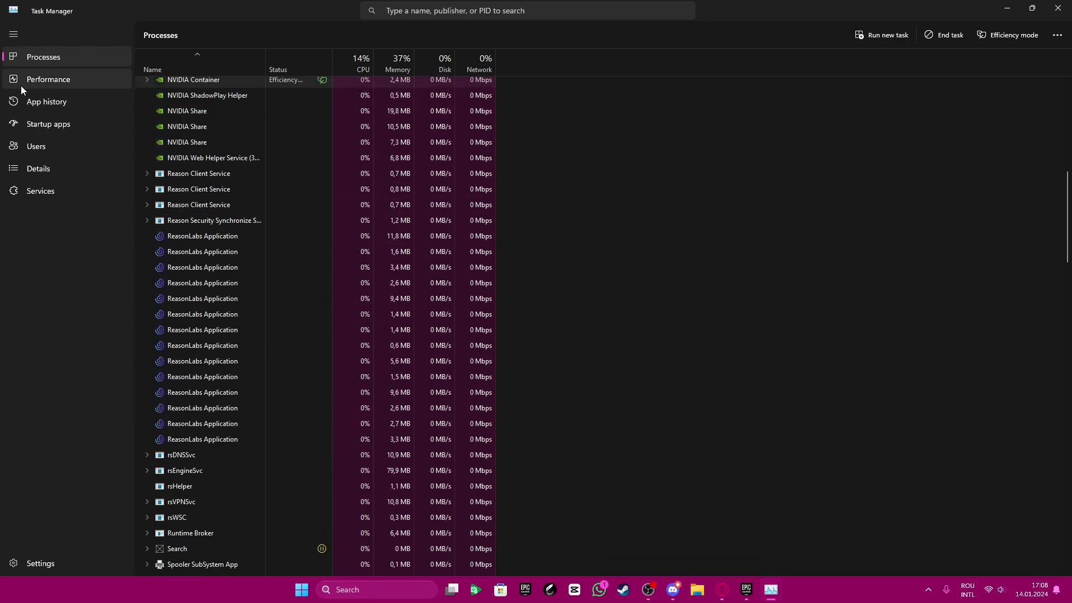
Step: Review hardware performance, app history, startup apps, users, process details and services, and close Task Manager
{"action": "left_click", "coordinate": [21, 86]}
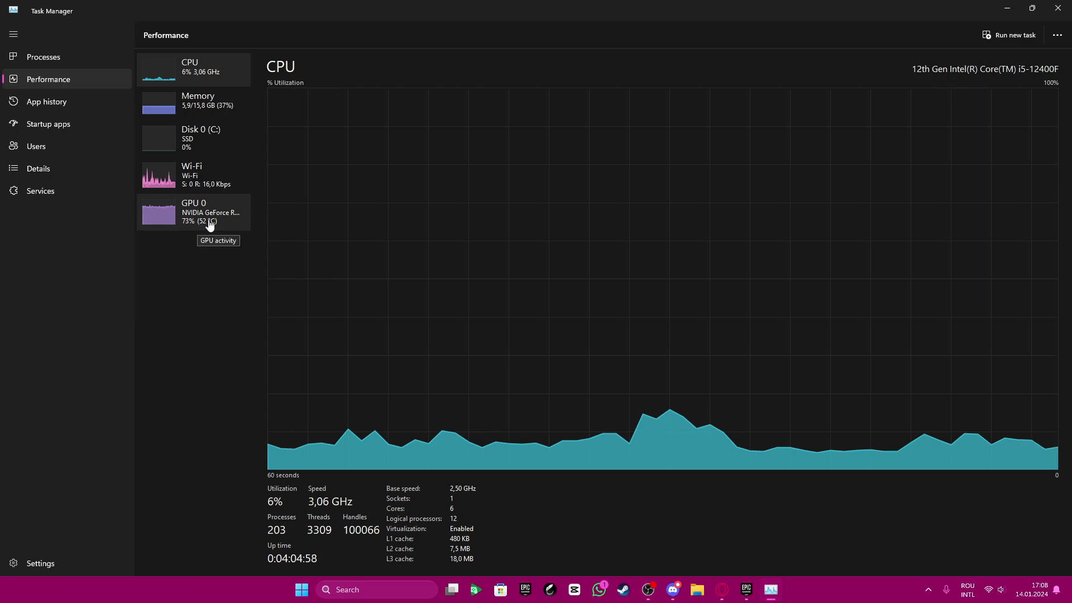
{"action": "left_click", "coordinate": [59, 106]}
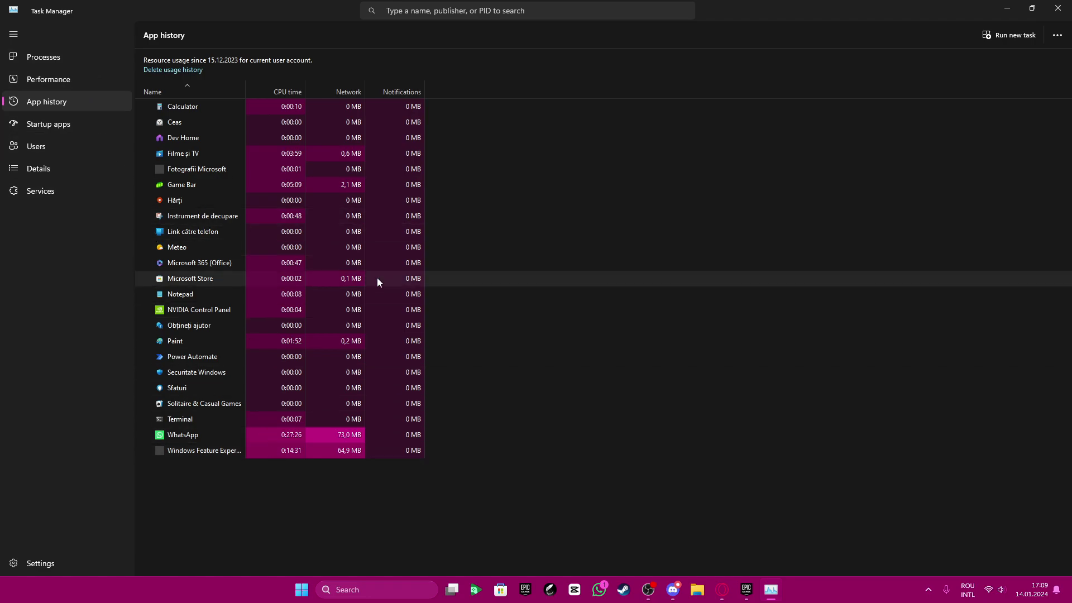
{"action": "left_click", "coordinate": [75, 131]}
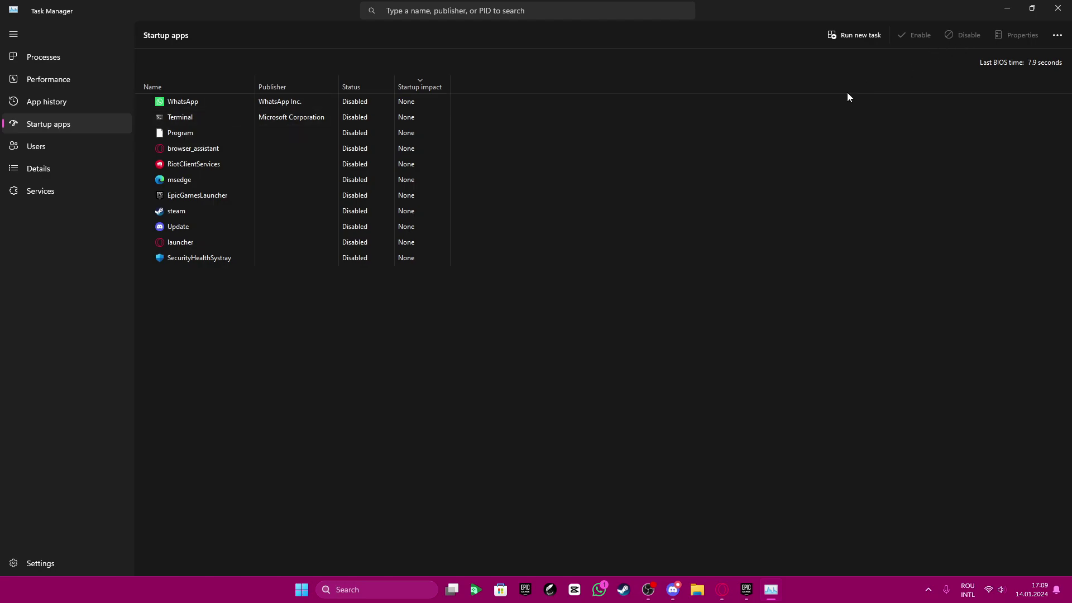
{"action": "left_click", "coordinate": [58, 149]}
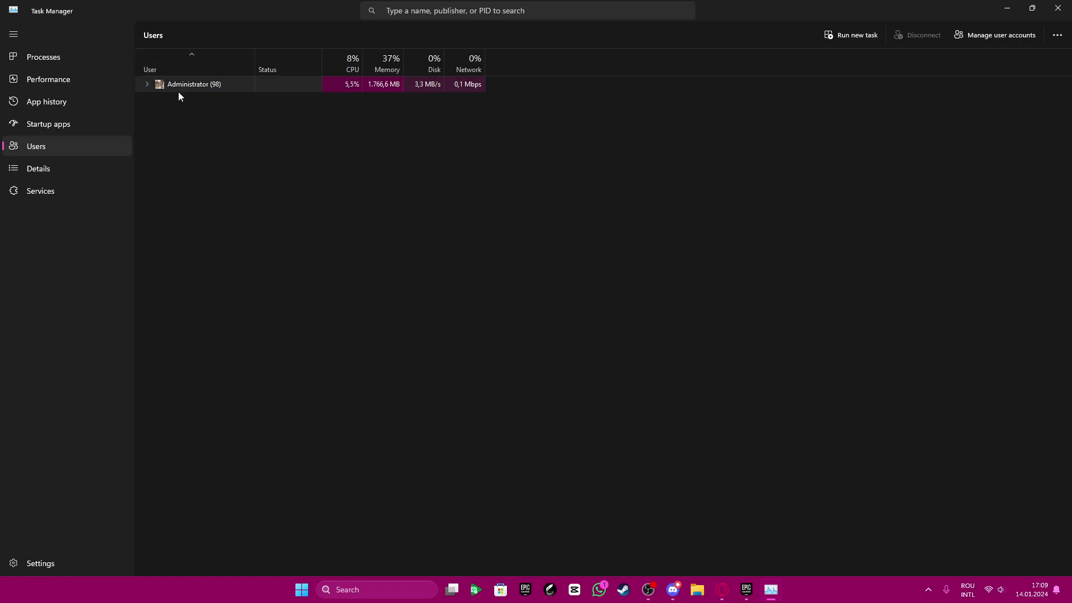
{"action": "left_click", "coordinate": [77, 179]}
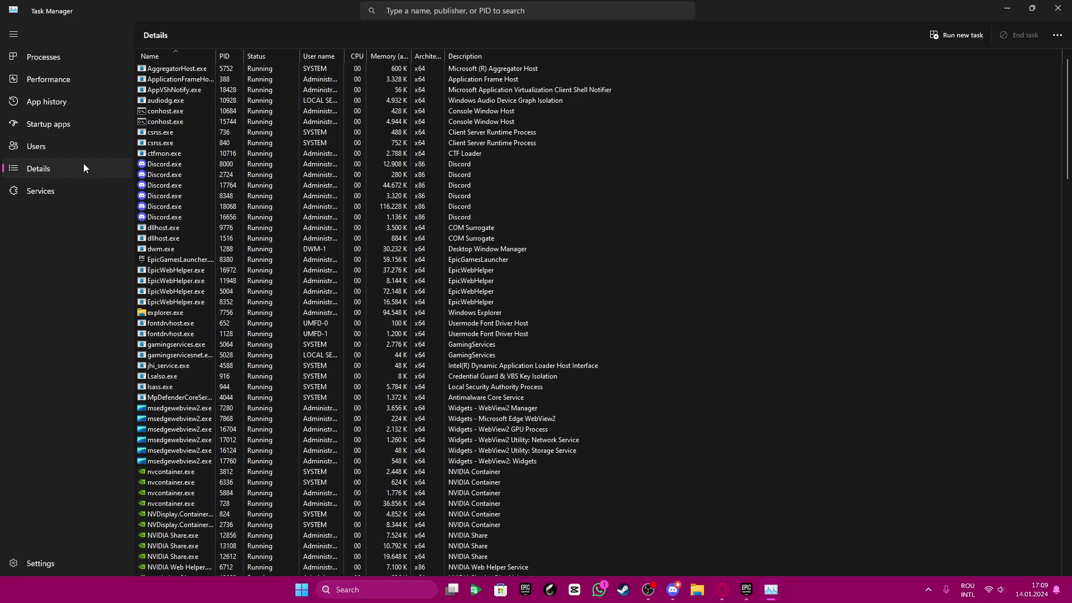
{"action": "scroll", "coordinate": [292, 236], "scroll_direction": "down", "scroll_amount": 5}
{"action": "scroll", "coordinate": [292, 235], "scroll_direction": "up", "scroll_amount": 5}
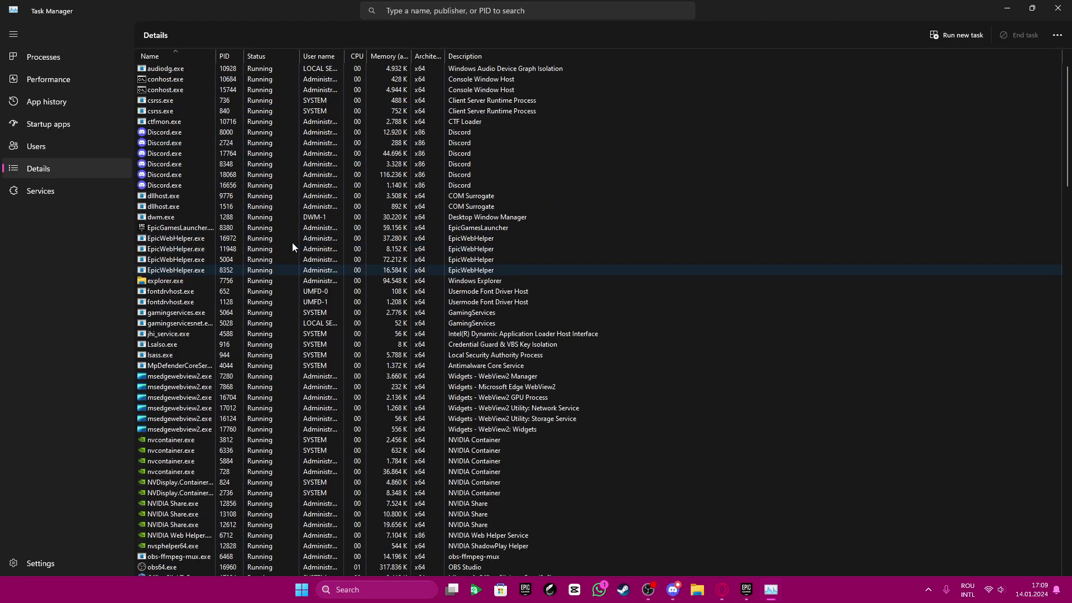
{"action": "left_click", "coordinate": [28, 200]}
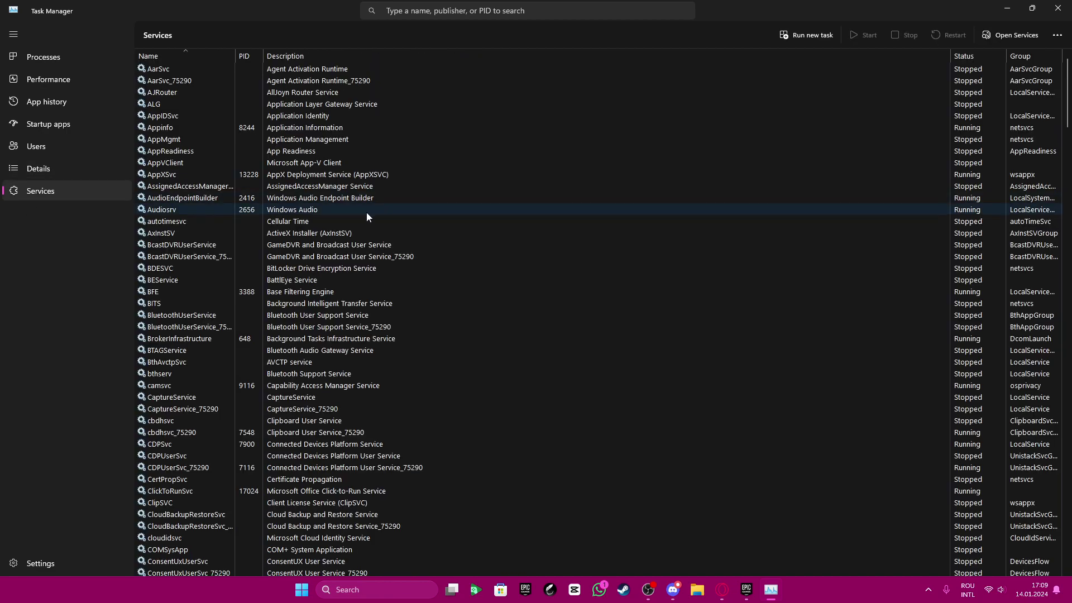
{"action": "left_click", "coordinate": [1069, 5]}
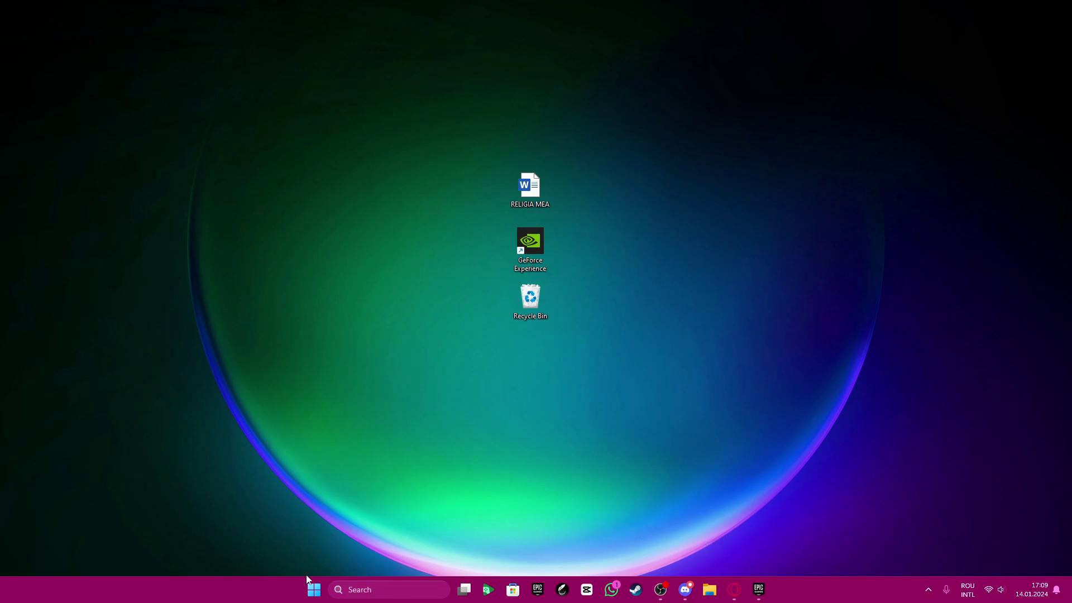
Step: Search Windows for "settings"
{"action": "left_click", "coordinate": [373, 589]}
{"action": "type", "text": "settings"}
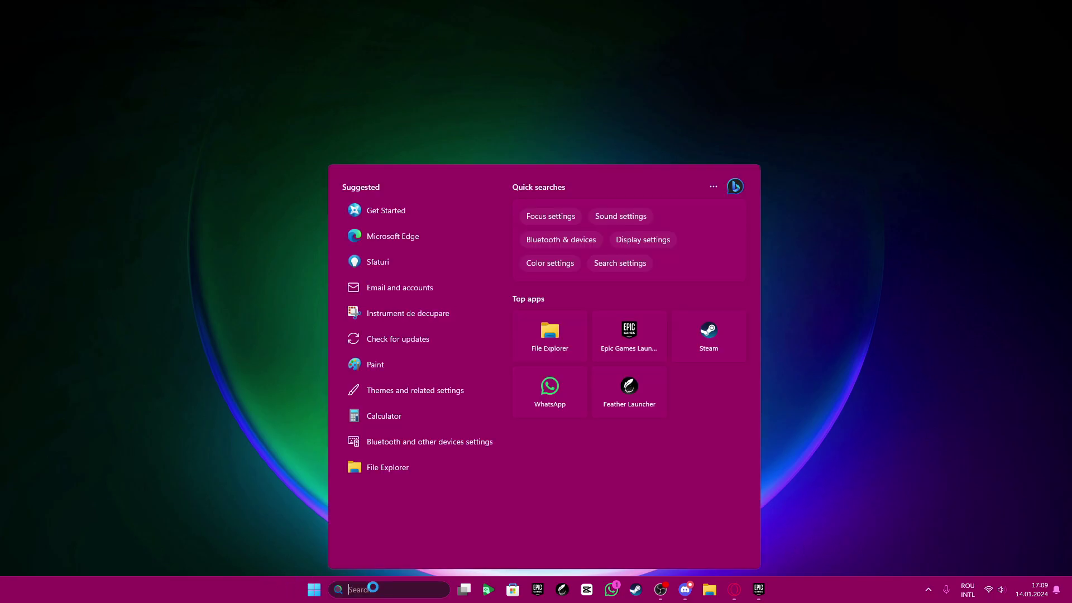